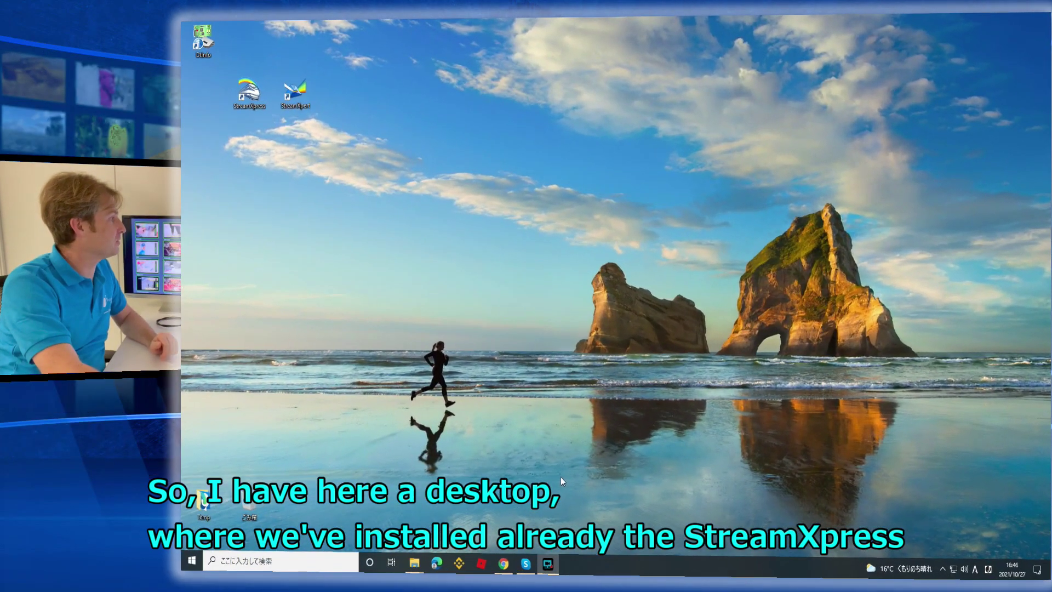
Step: Launch StreamXpress, load the Test_LAN transport-stream file and play it out through the DTU-245 adapter
double_click(248, 90)
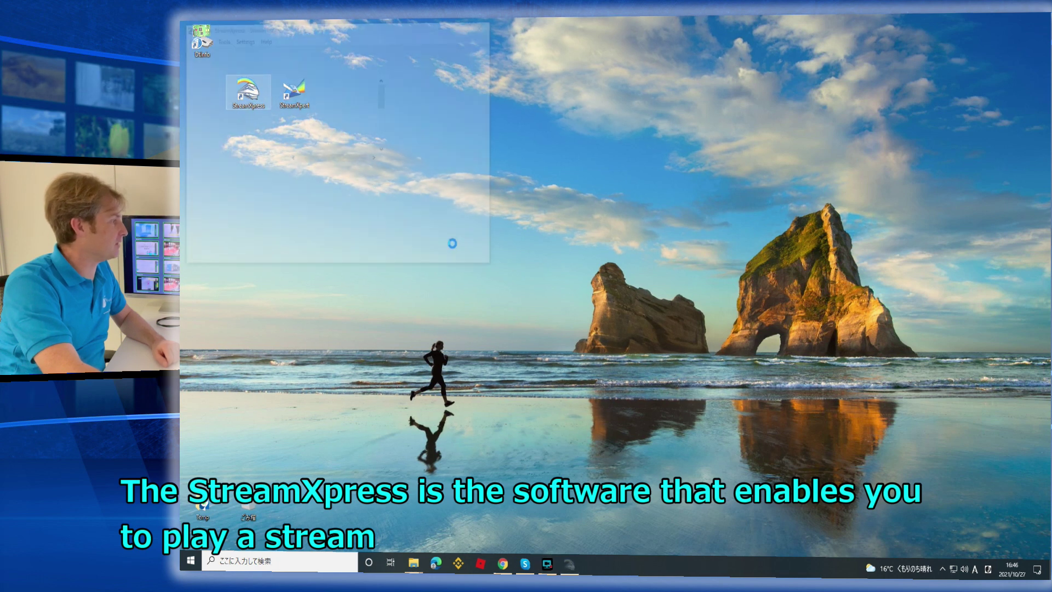
left_click_drag(372, 150, 466, 131)
left_click(480, 163)
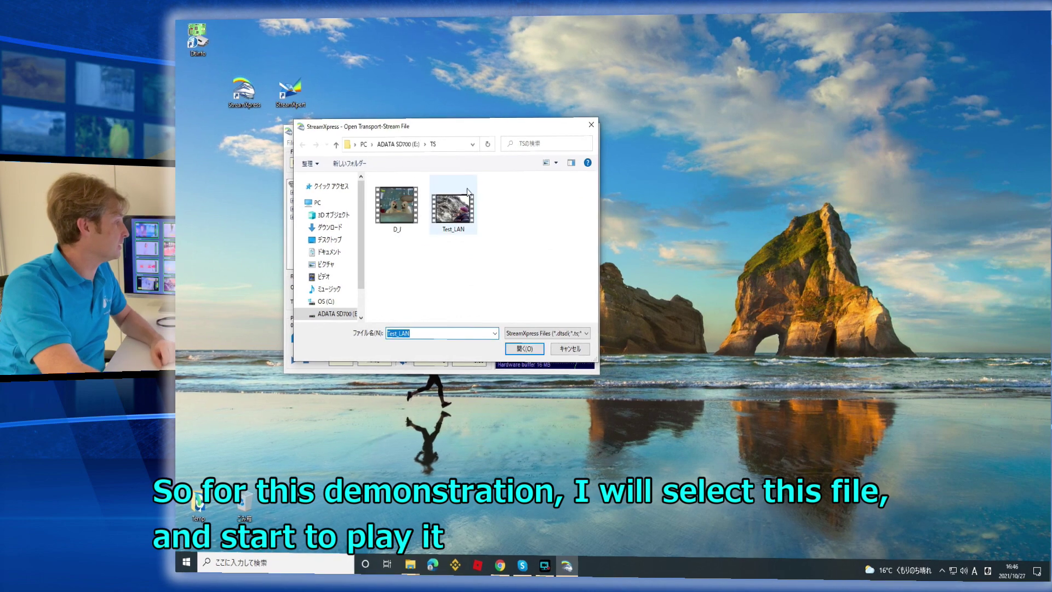
left_click(524, 348)
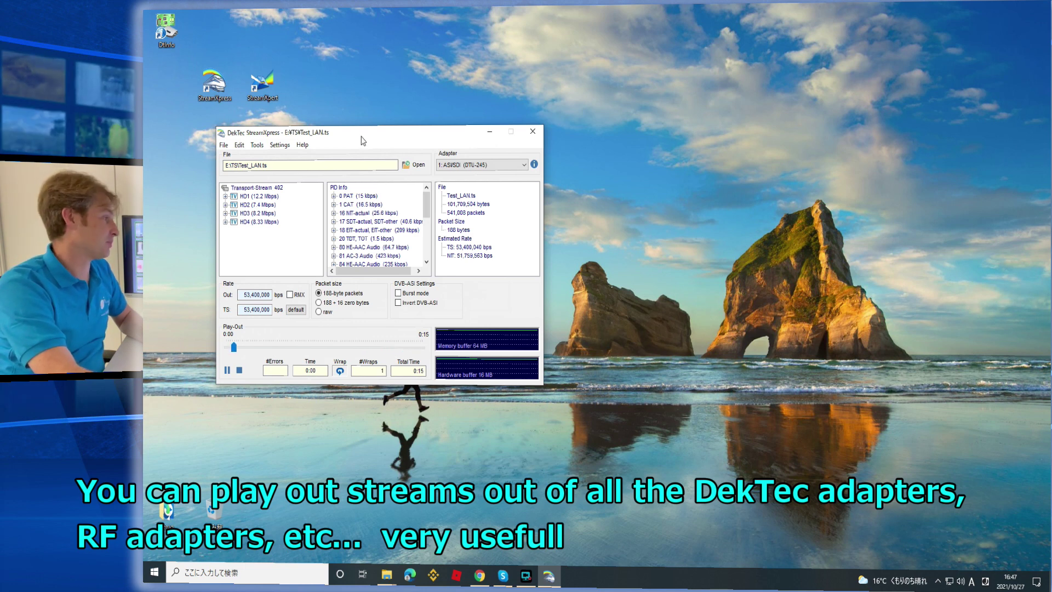
left_click_drag(422, 139, 402, 131)
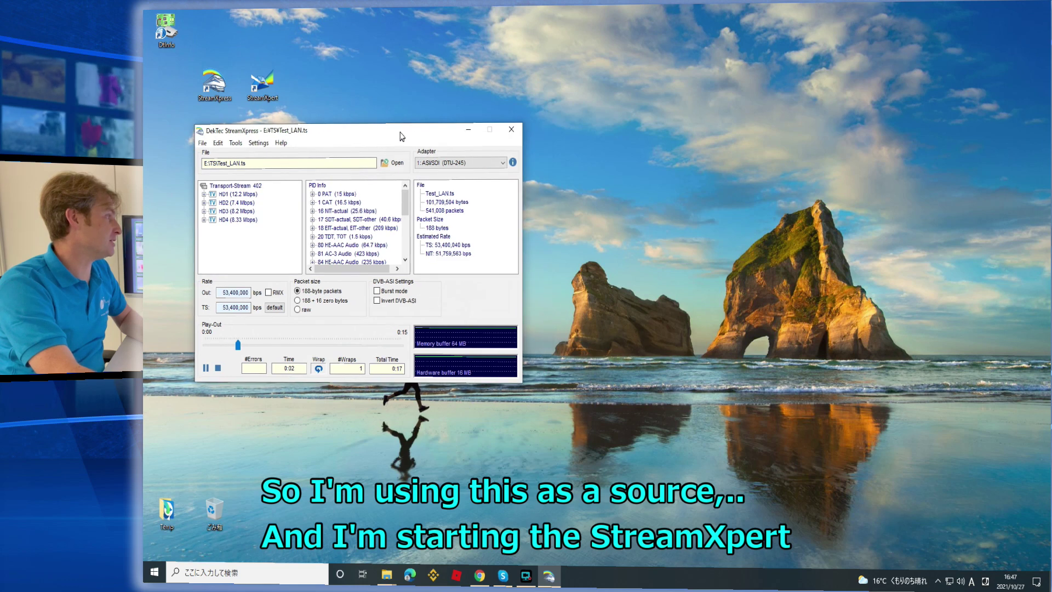
Step: Launch StreamXpert and check which input adapters are available for the analysis
double_click(269, 85)
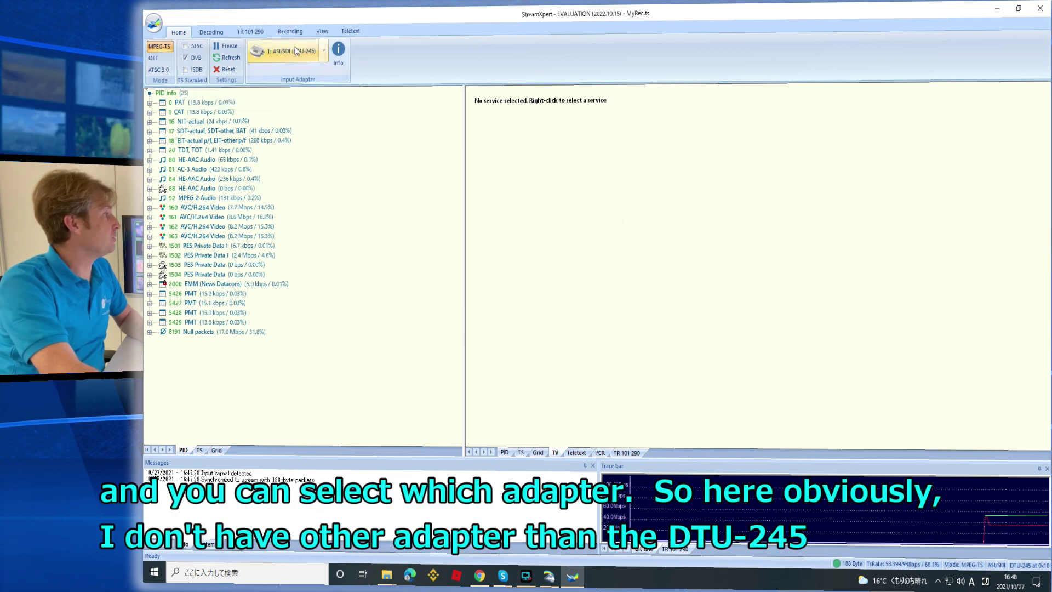
left_click(323, 53)
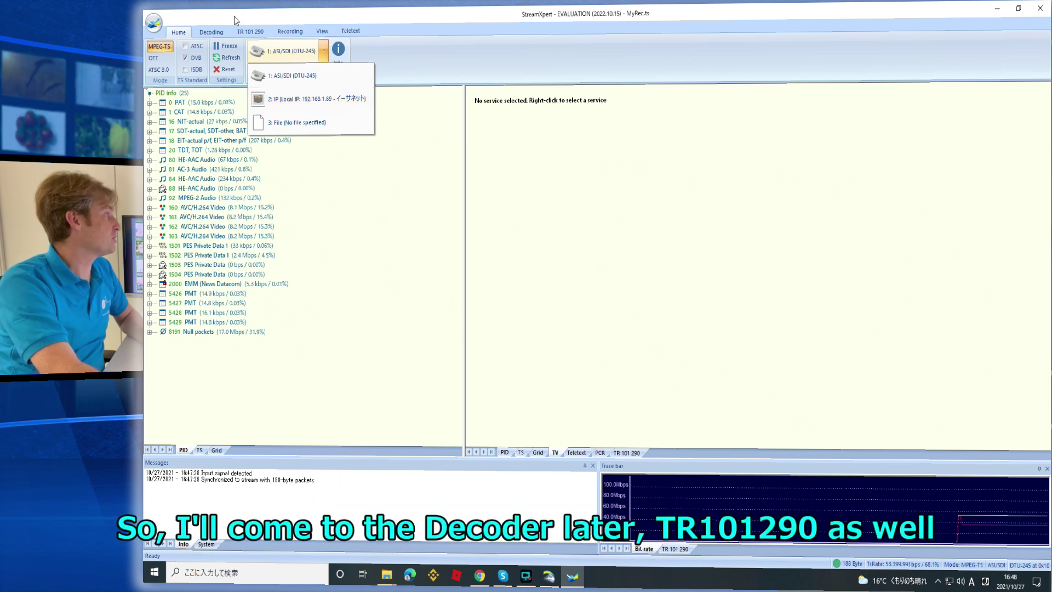
left_click(220, 32)
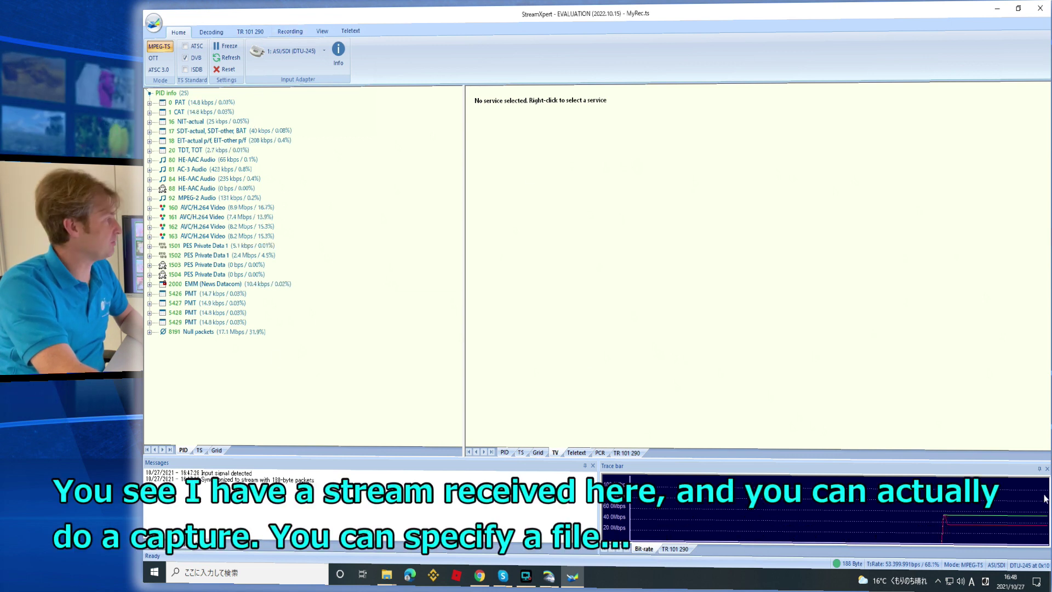
Step: Record the incoming stream in Normal mode to MyRec.ts, overwriting the existing file, and stop the recording
left_click(299, 34)
left_click(256, 53)
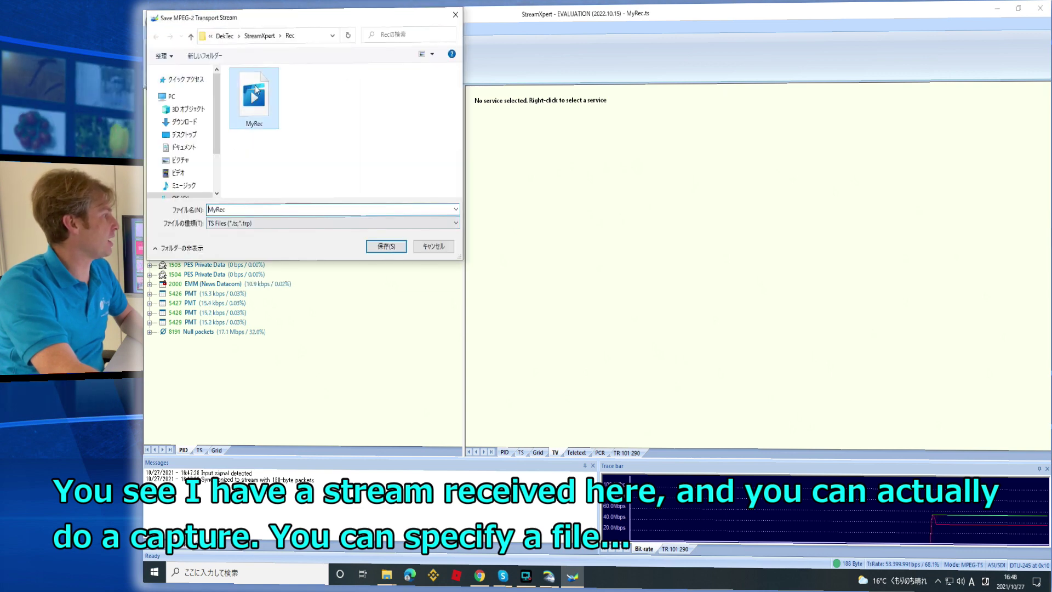
left_click(387, 247)
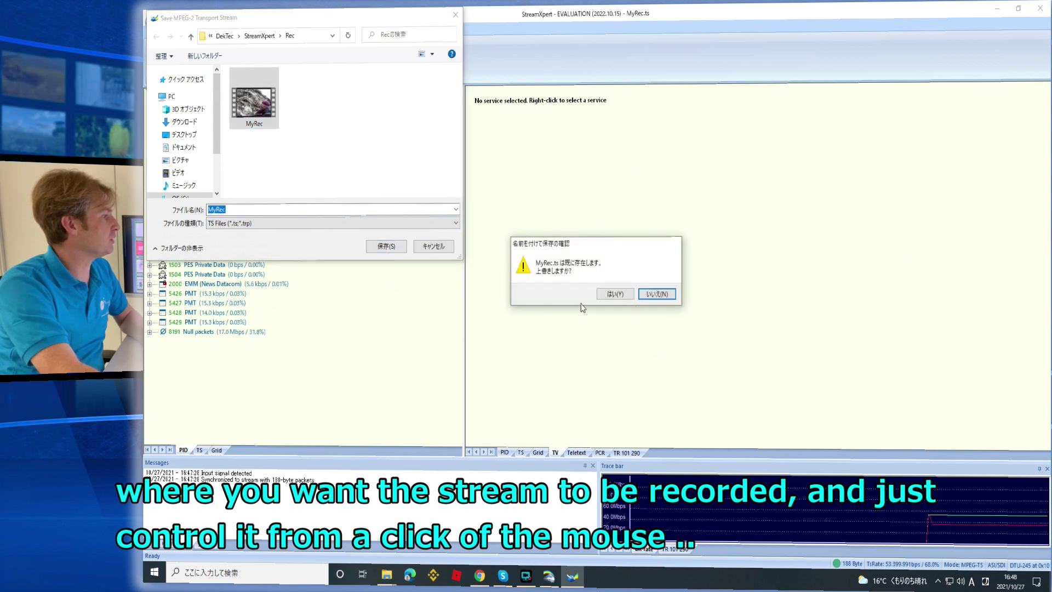
left_click(614, 295)
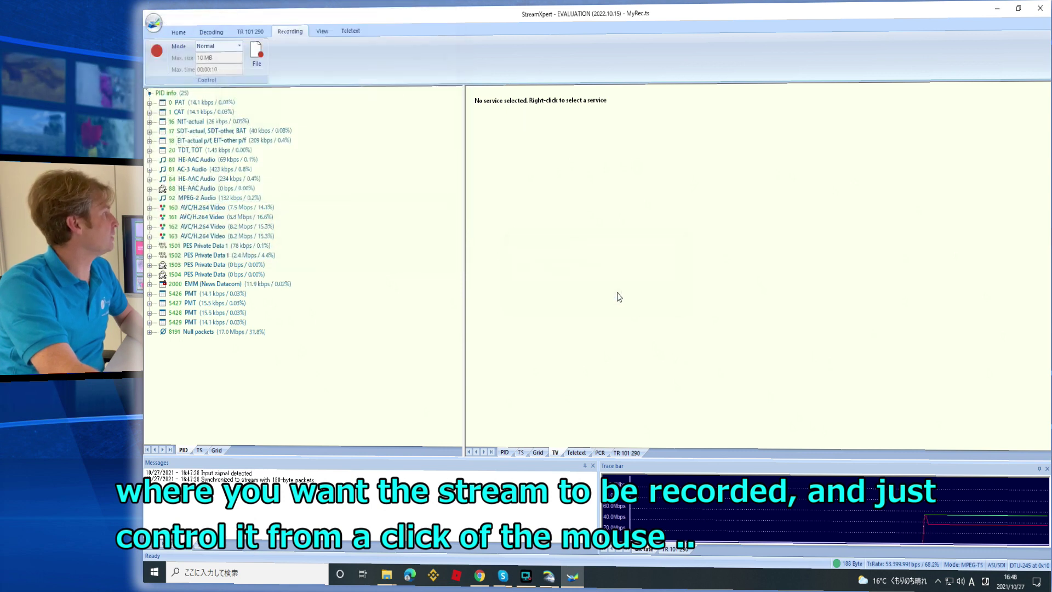
left_click(156, 53)
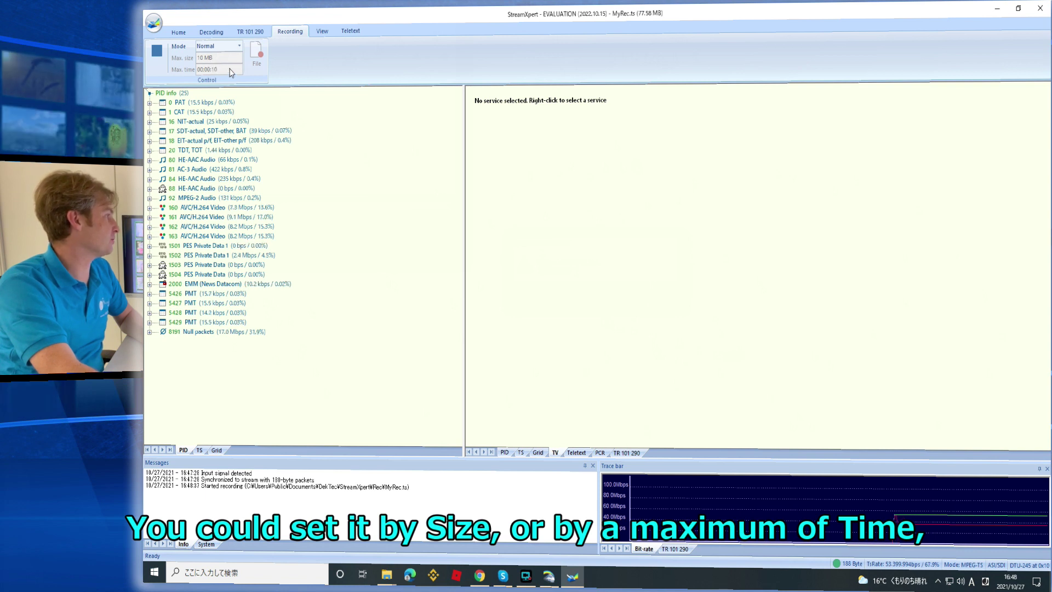
left_click(154, 55)
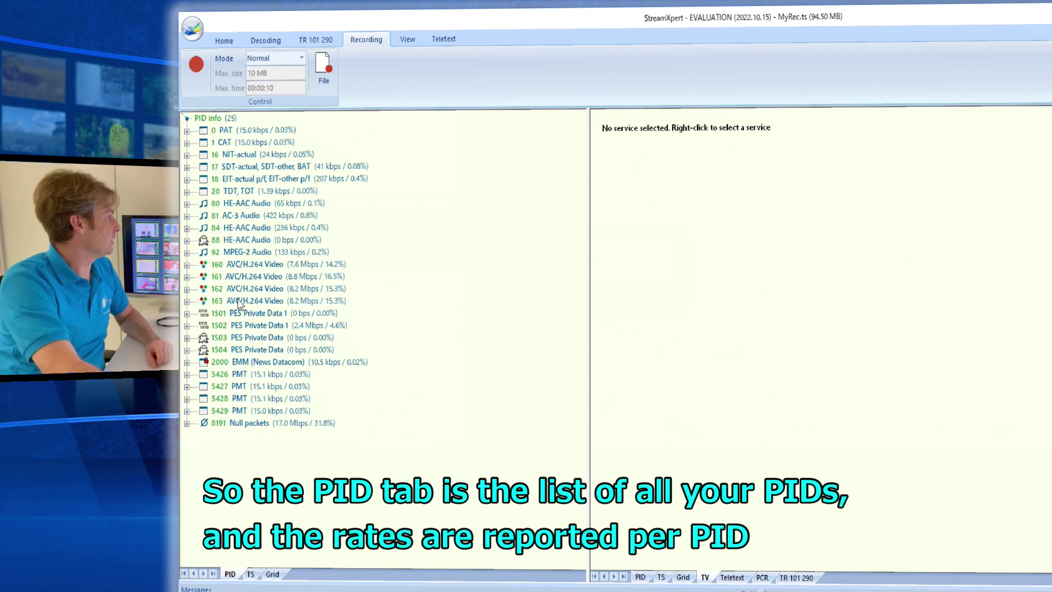
Step: Inspect the bitrate details of the PAT in the PID list, including its minimum and maximum, and collapse the entry
left_click(186, 132)
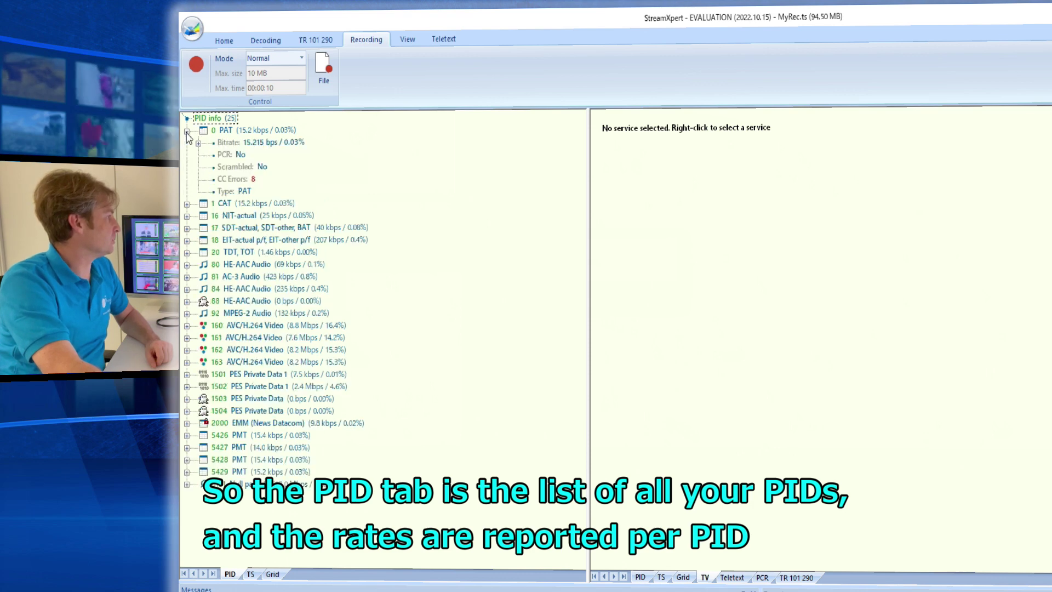
left_click(199, 143)
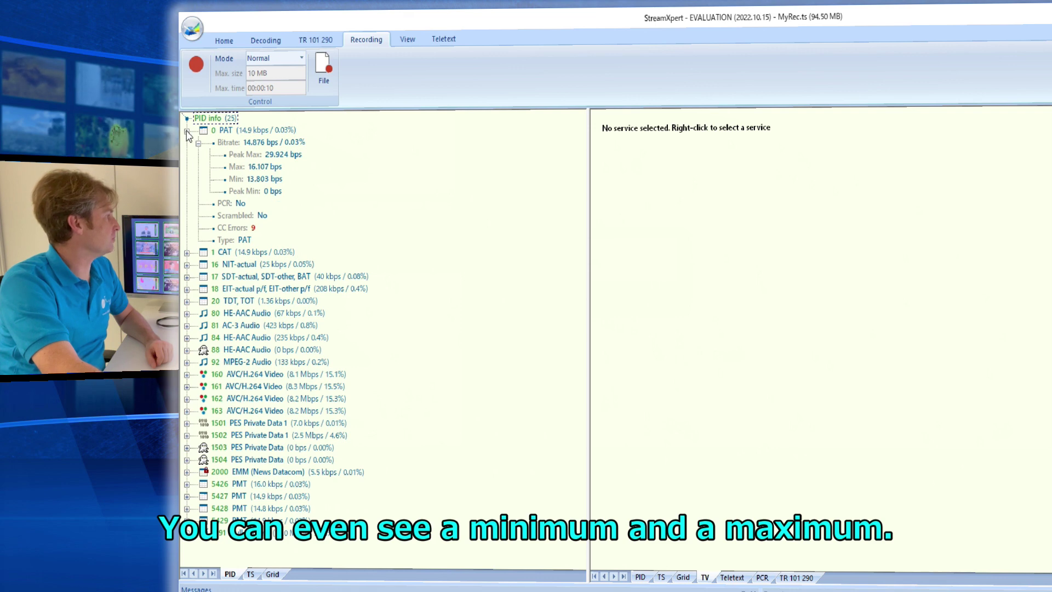
left_click(187, 131)
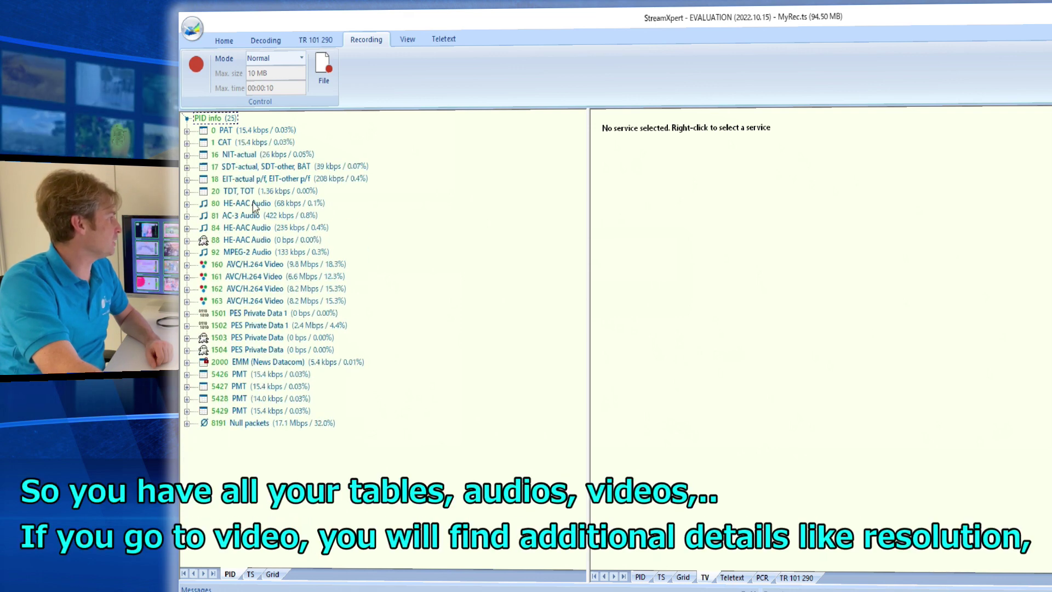
Step: Inspect the ES info and PCR accuracy details of video PID 160 in the PID list, and collapse the entry
left_click(187, 265)
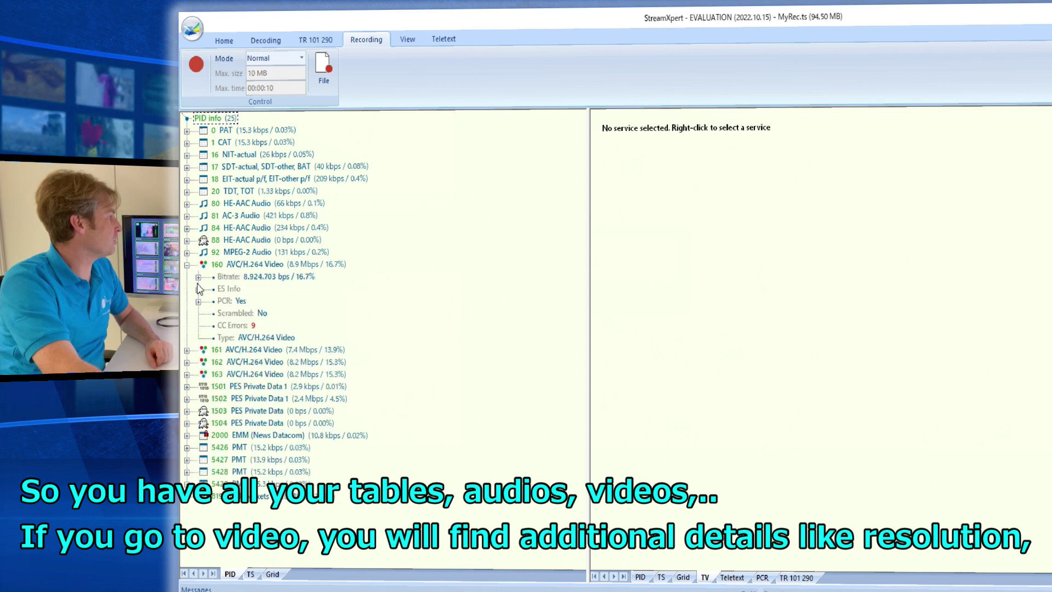
left_click(198, 289)
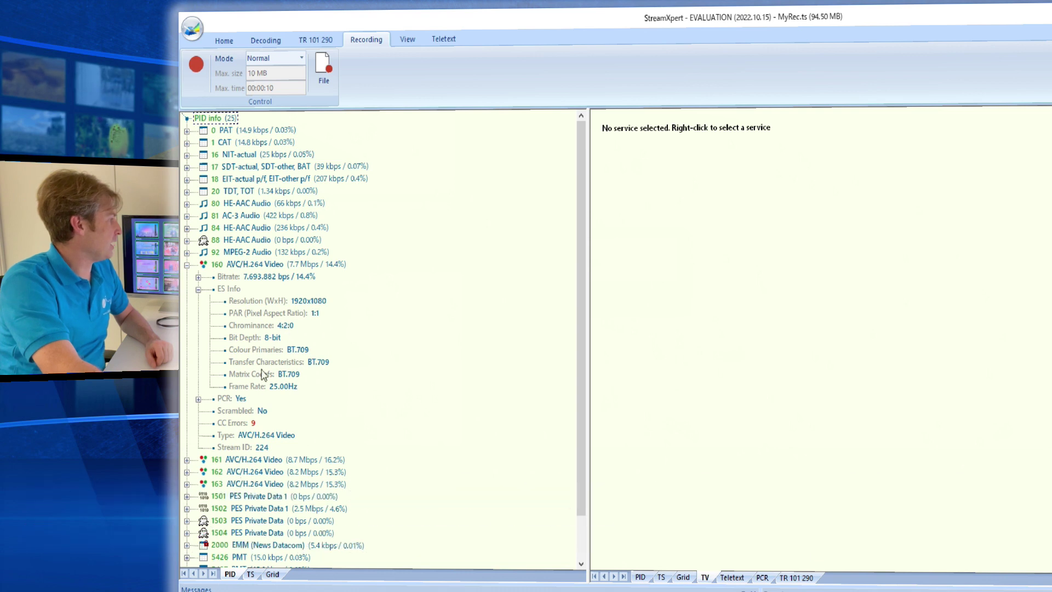
left_click(198, 399)
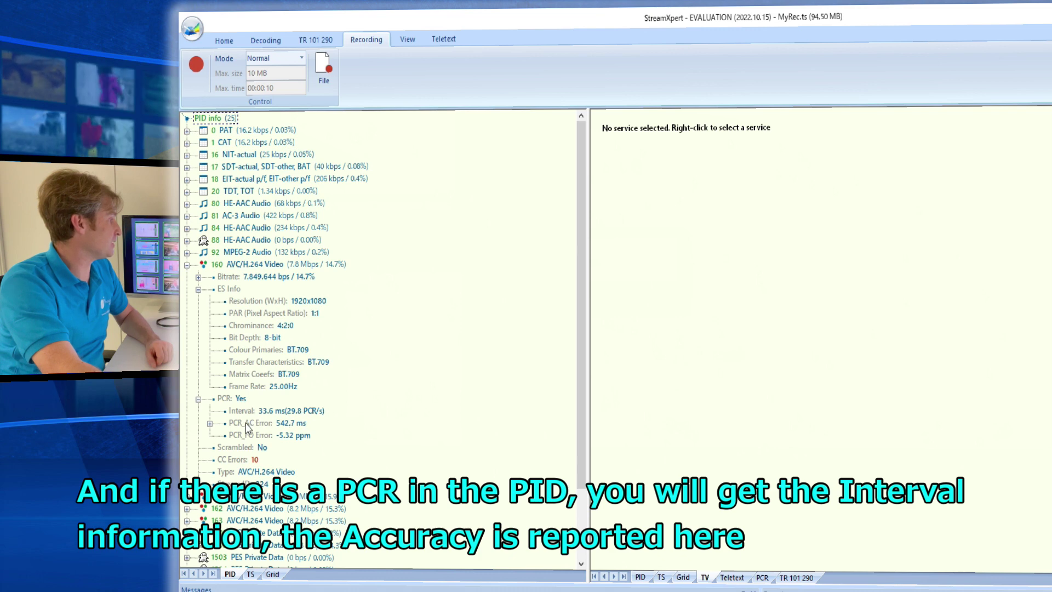
left_click(209, 423)
scroll(300, 435, "down", 4)
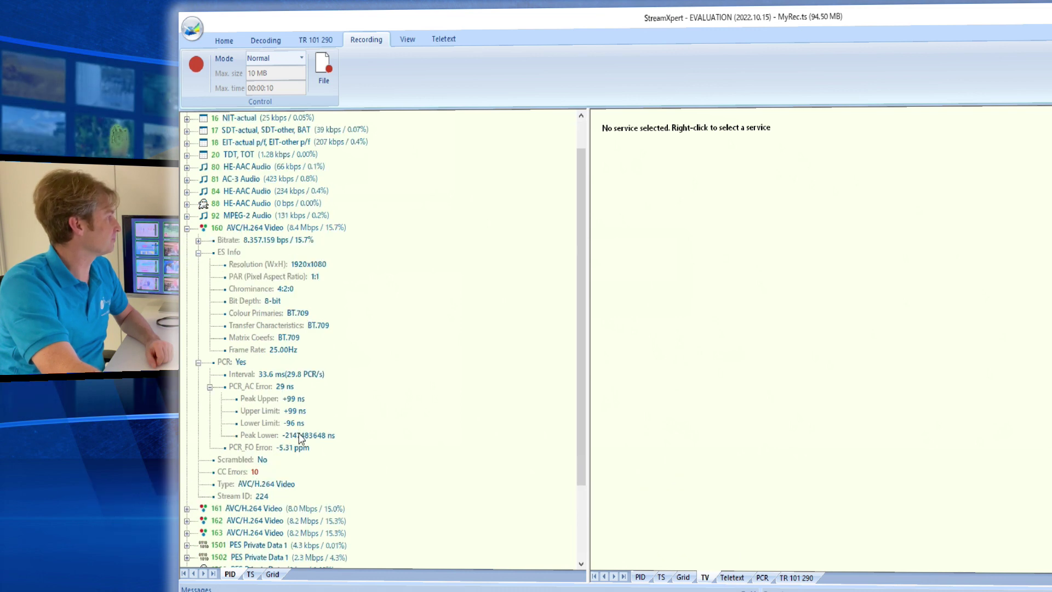
scroll(300, 435, "up", 4)
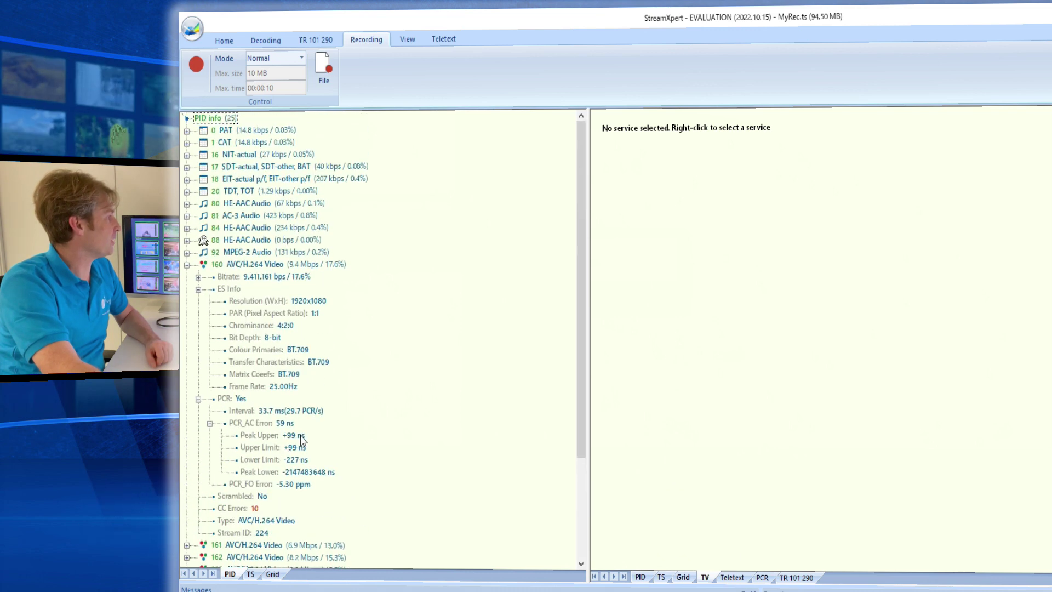
left_click(187, 265)
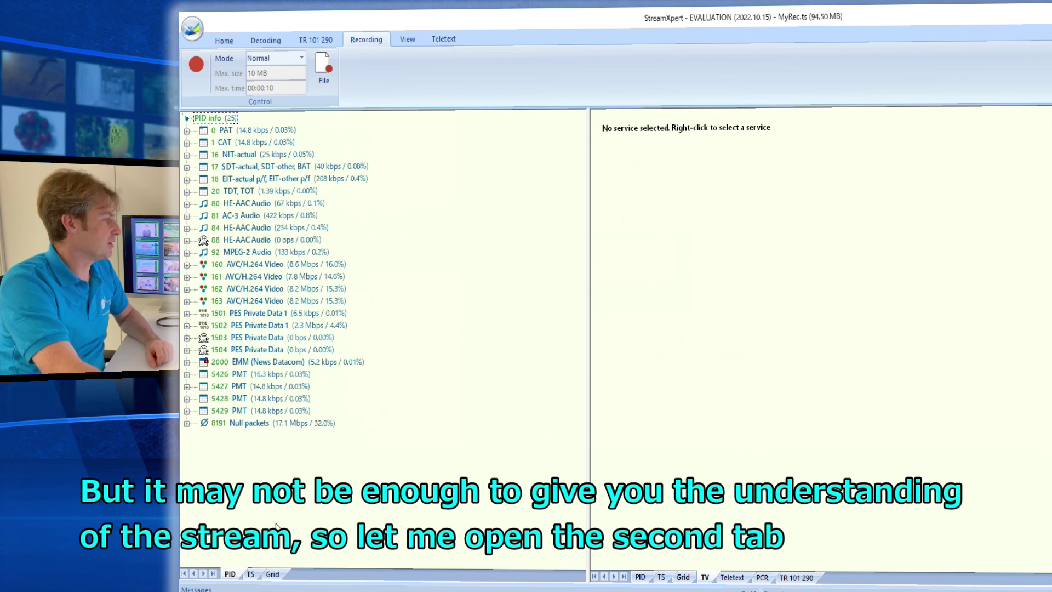
Step: Show the transport-stream structure beside the PID list and expand its Services and Tables branches
left_click(661, 577)
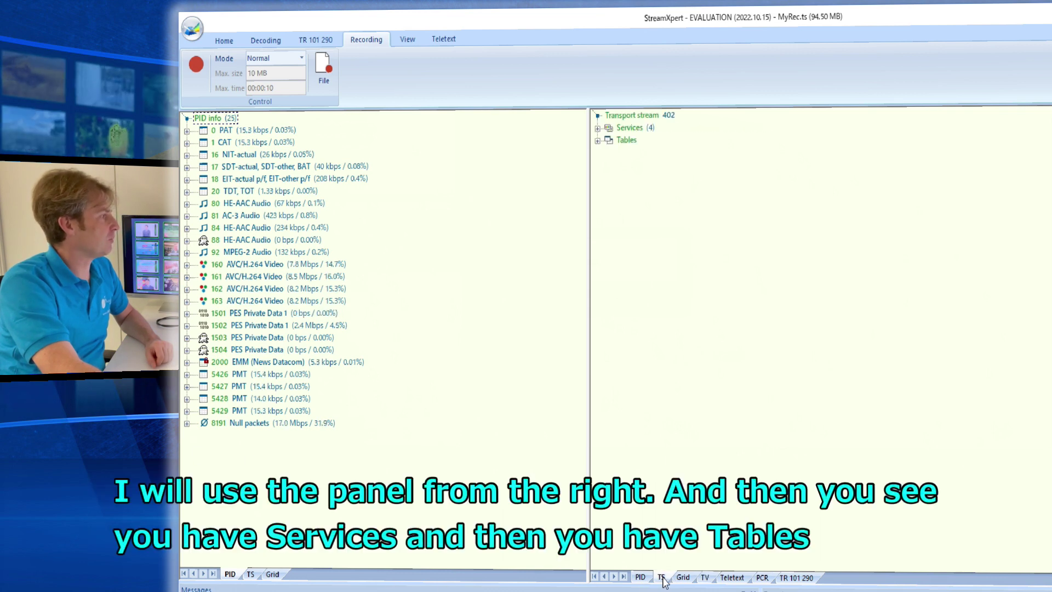
left_click(597, 128)
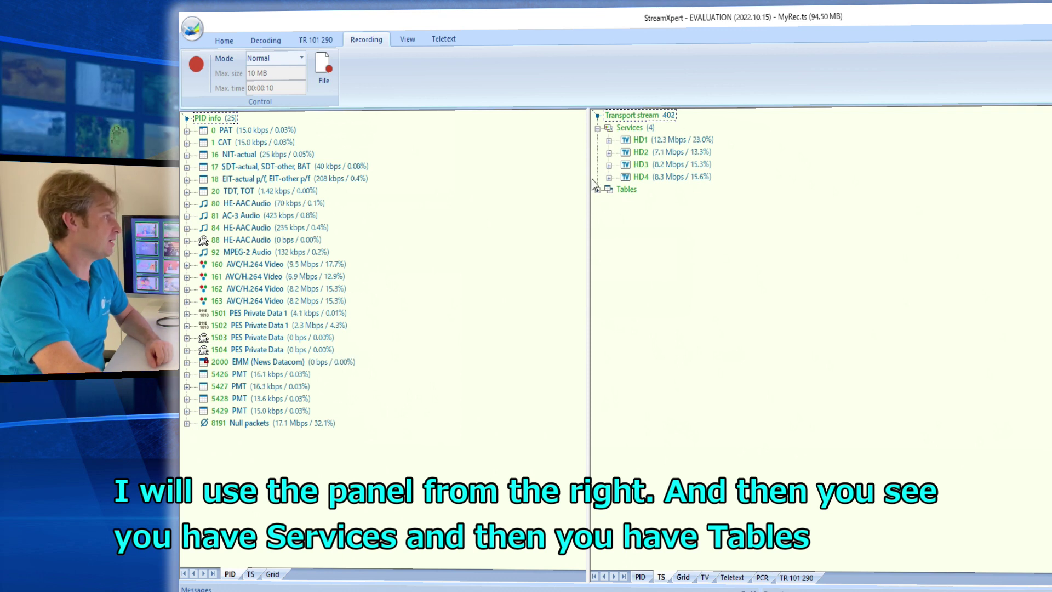
key("Down")
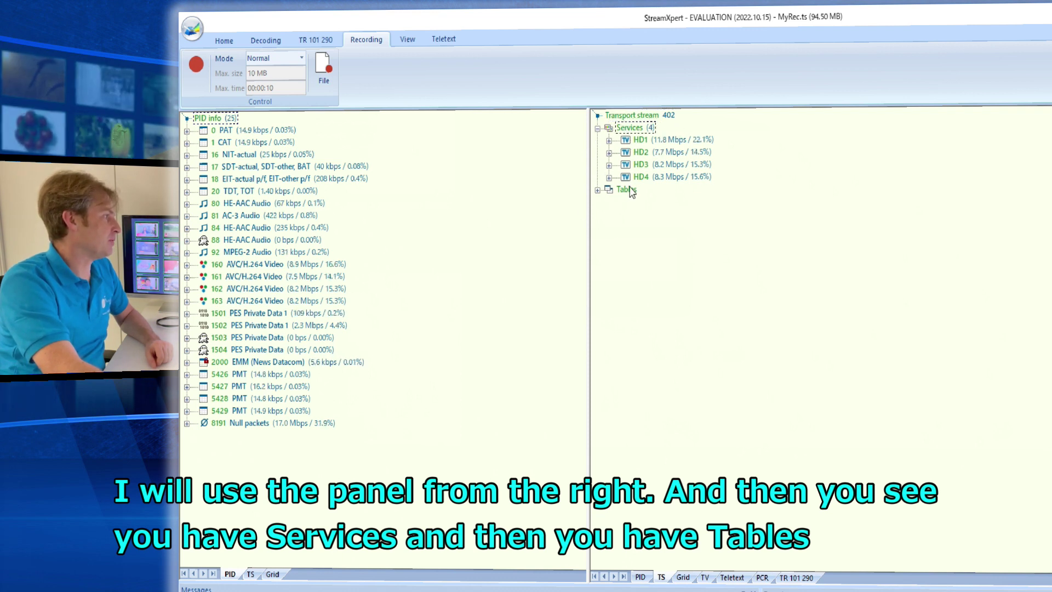
left_click(627, 189)
left_click(596, 190)
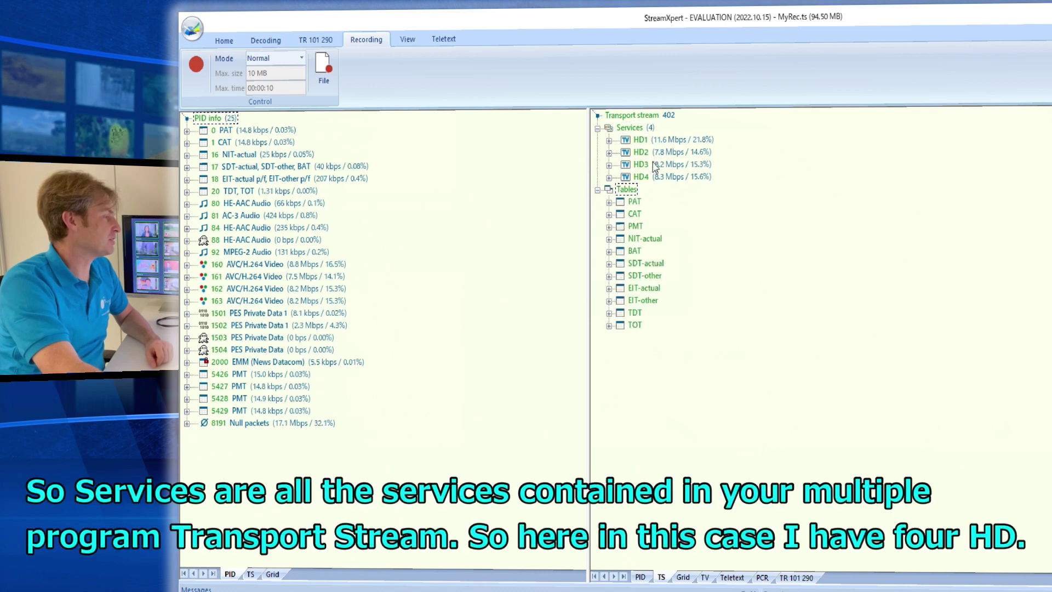
Step: Examine the HD1 service's H.264 video ES info and its AC-3 and HE-AAC audio components, and collapse the service
left_click(637, 128)
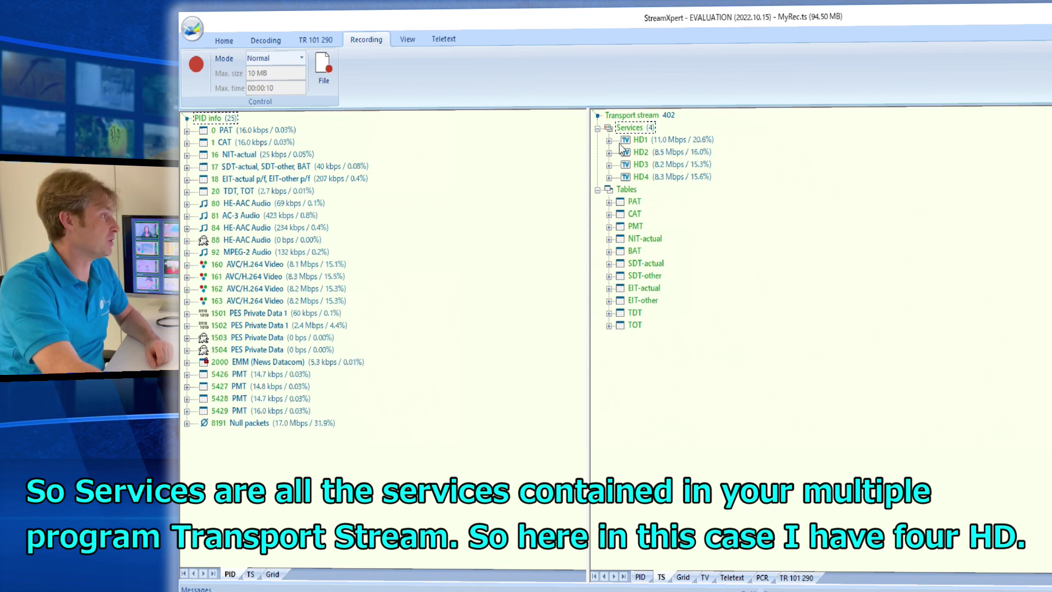
left_click(609, 142)
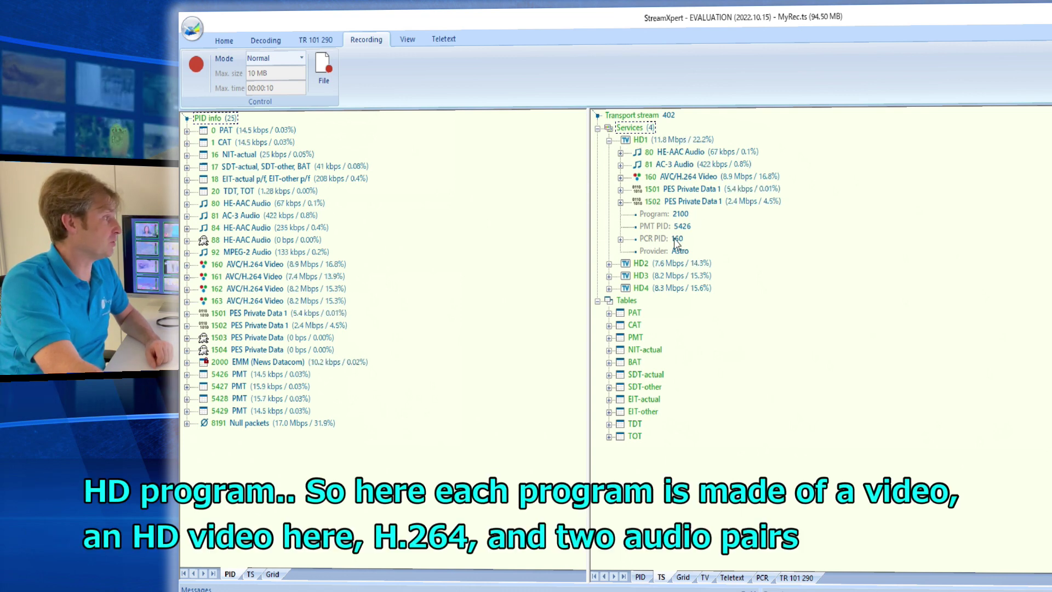
left_click(620, 177)
left_click(633, 215)
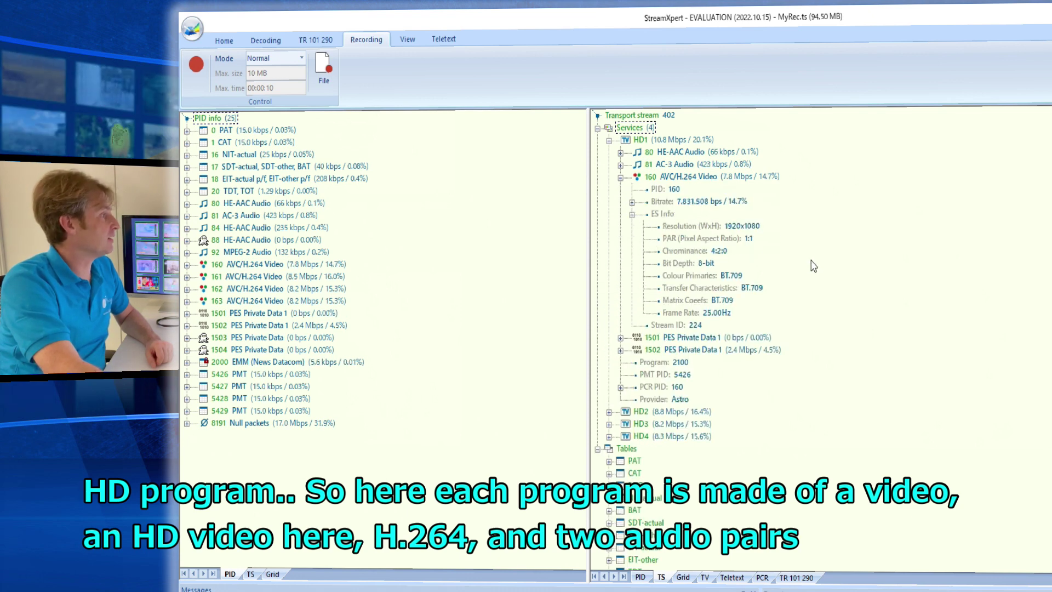
left_click(620, 164)
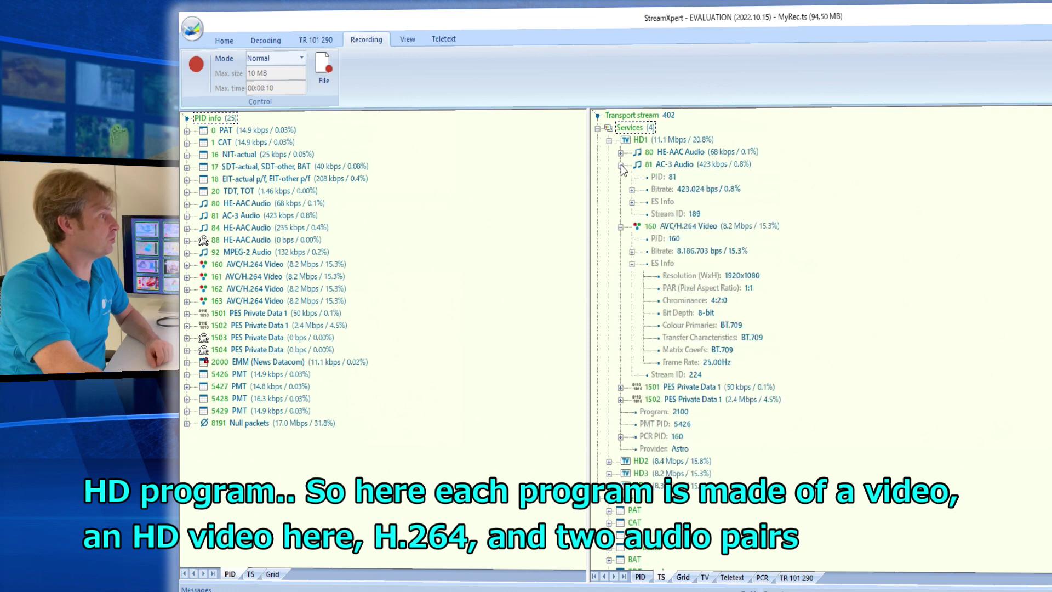
left_click(620, 152)
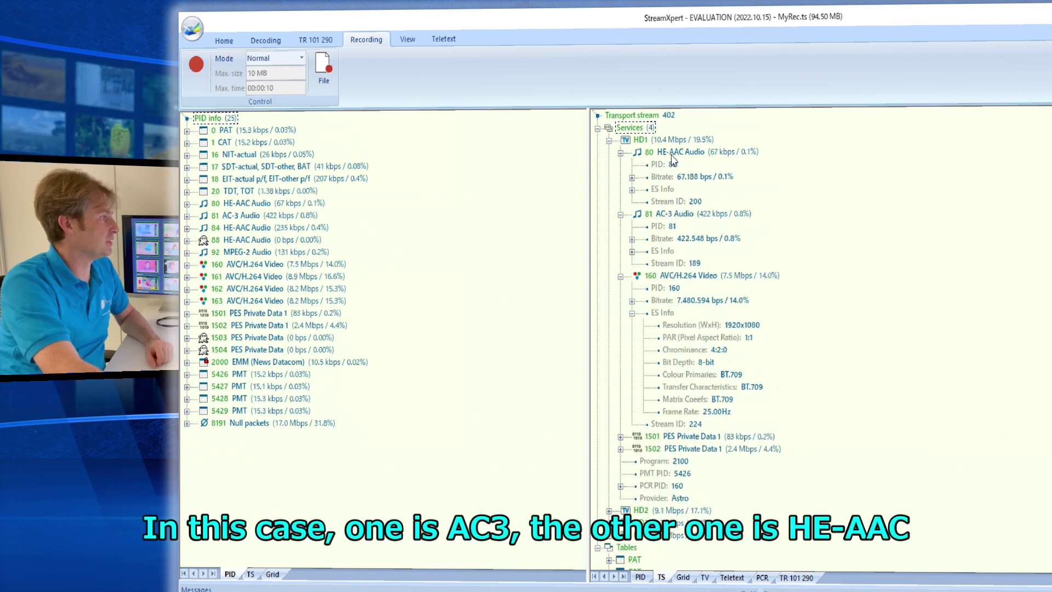
left_click(609, 140)
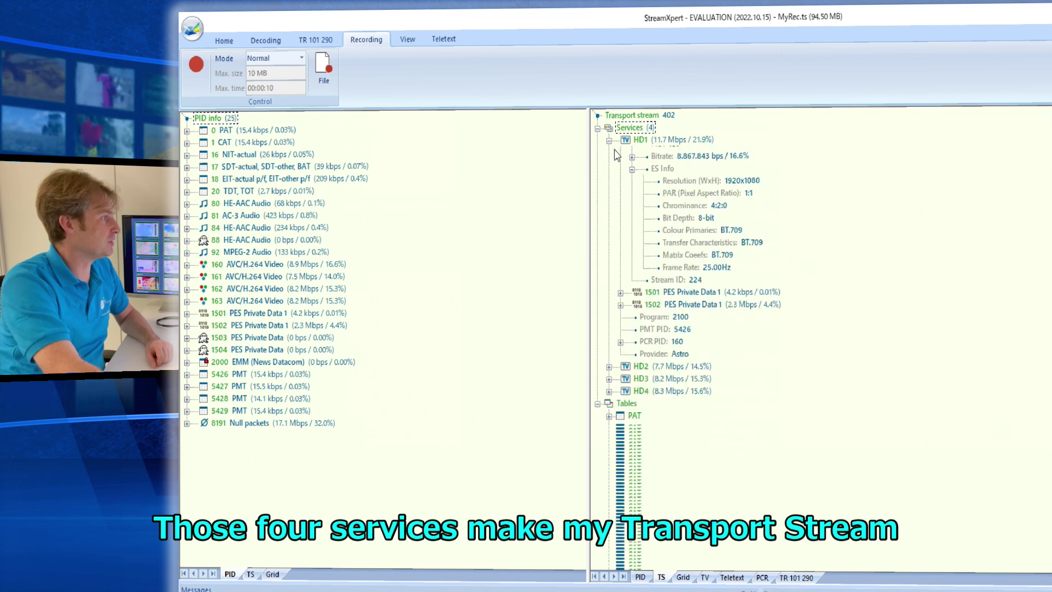
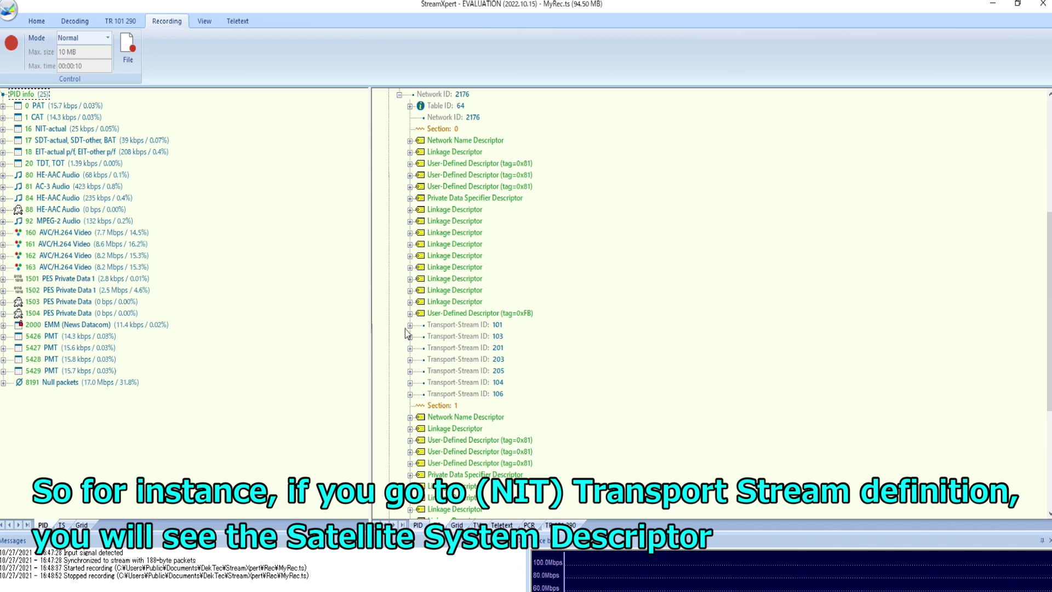
Step: Examine the Satellite Delivery System Descriptor of Transport-Stream ID 101 in the NIT-actual table
left_click(421, 347)
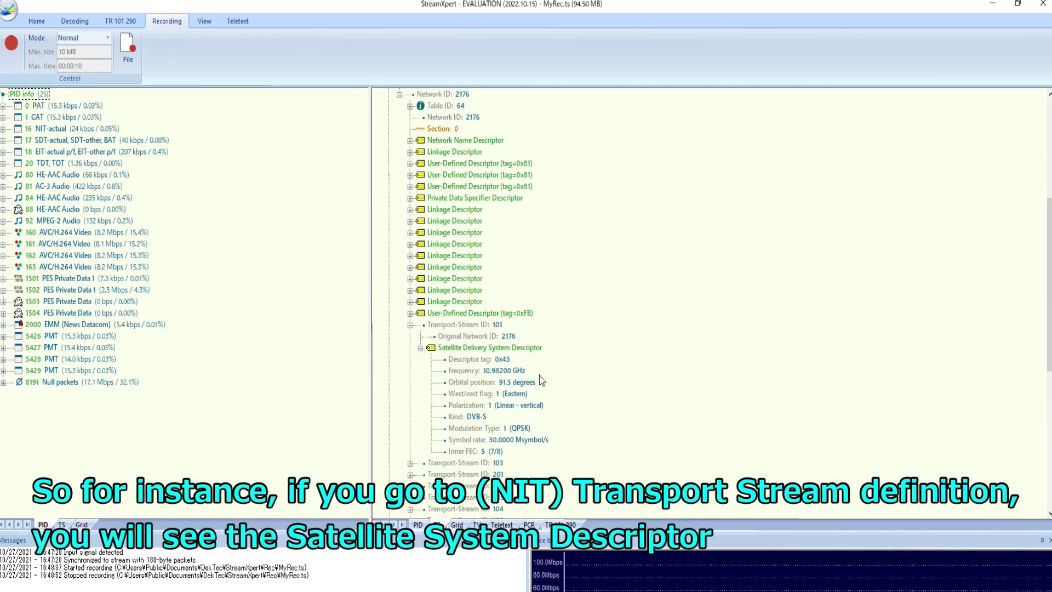
scroll(542, 426, "down", 1)
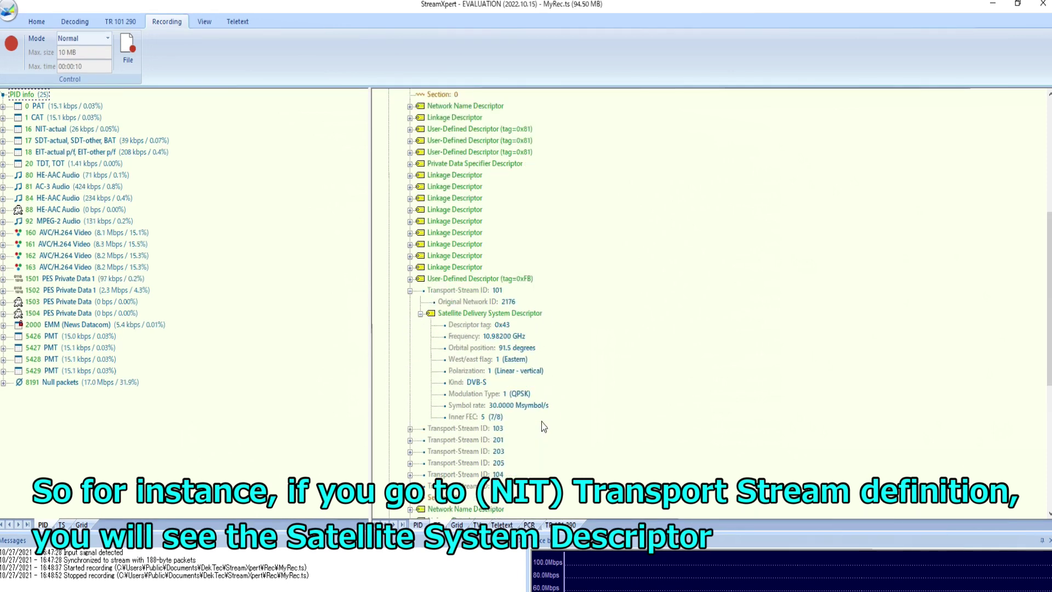
scroll(542, 426, "up", 5)
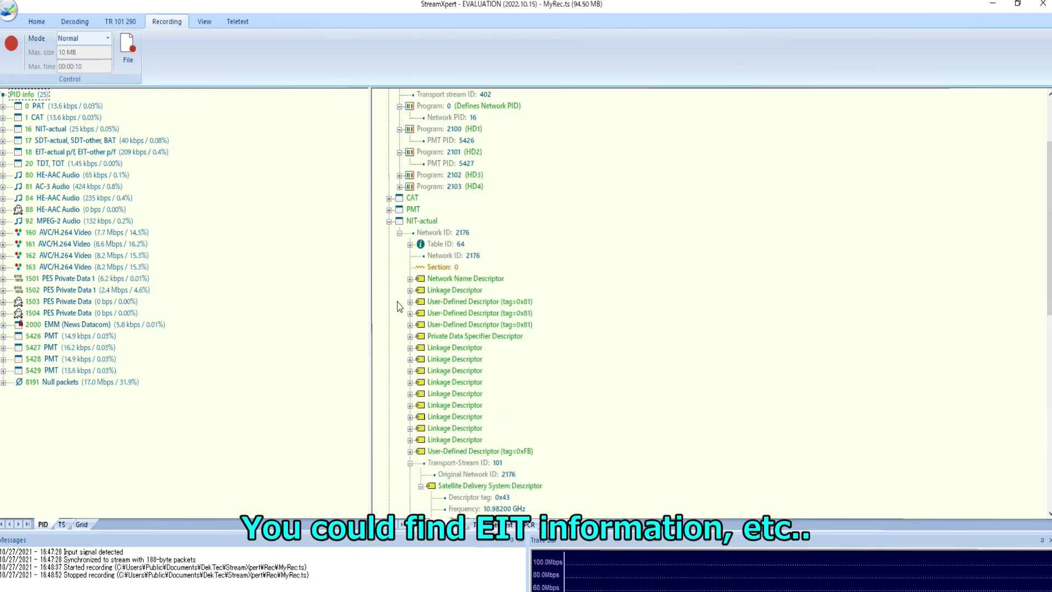
Step: Examine the present event, Event ID 404, of service HD1 in the EIT-actual p/f table, and collapse EIT-actual
left_click(389, 222)
left_click(389, 371)
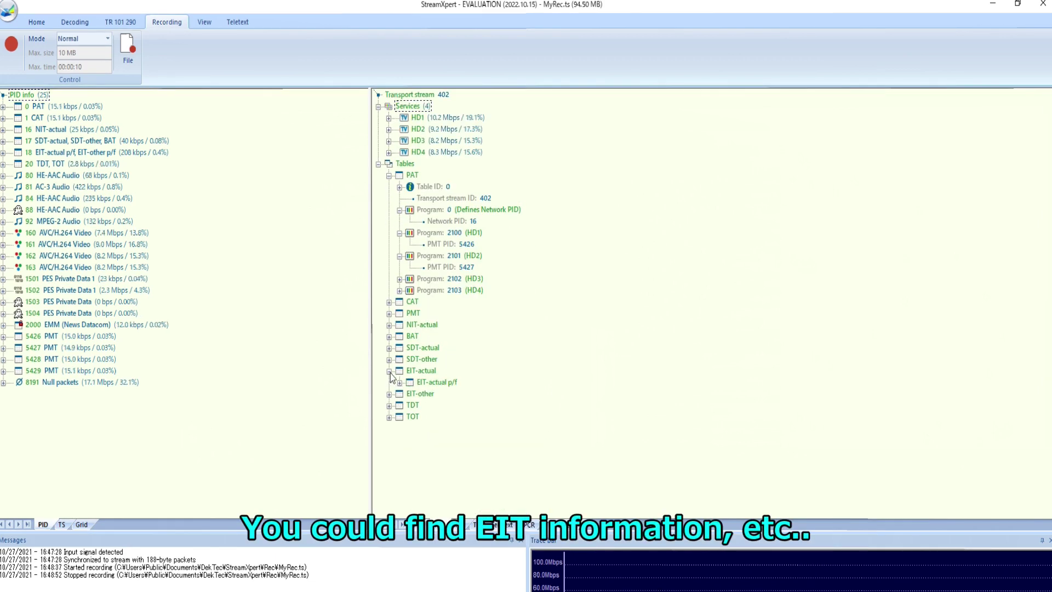
left_click(400, 382)
left_click(410, 393)
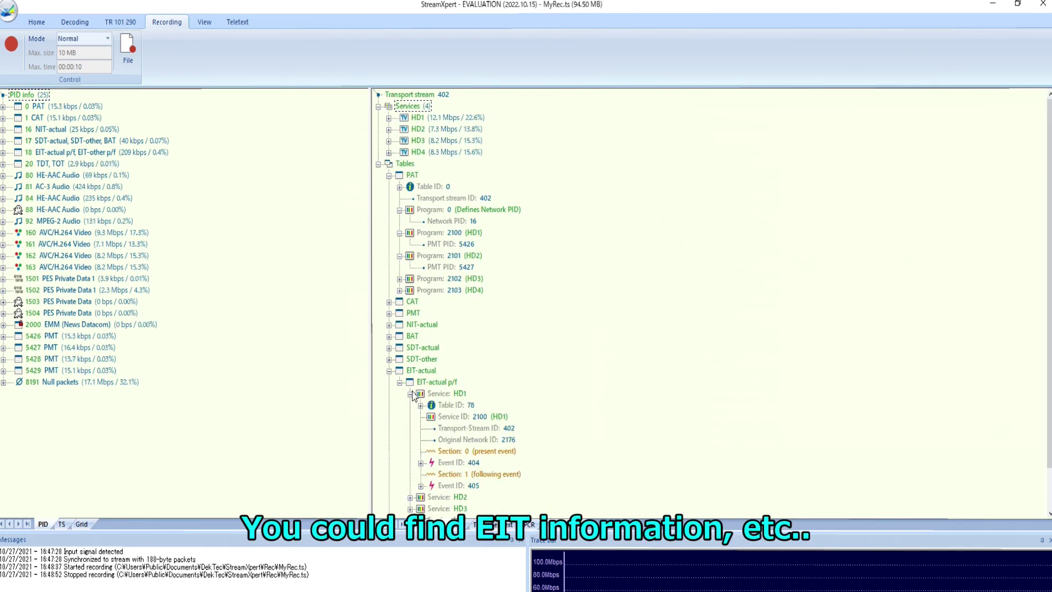
left_click(421, 463)
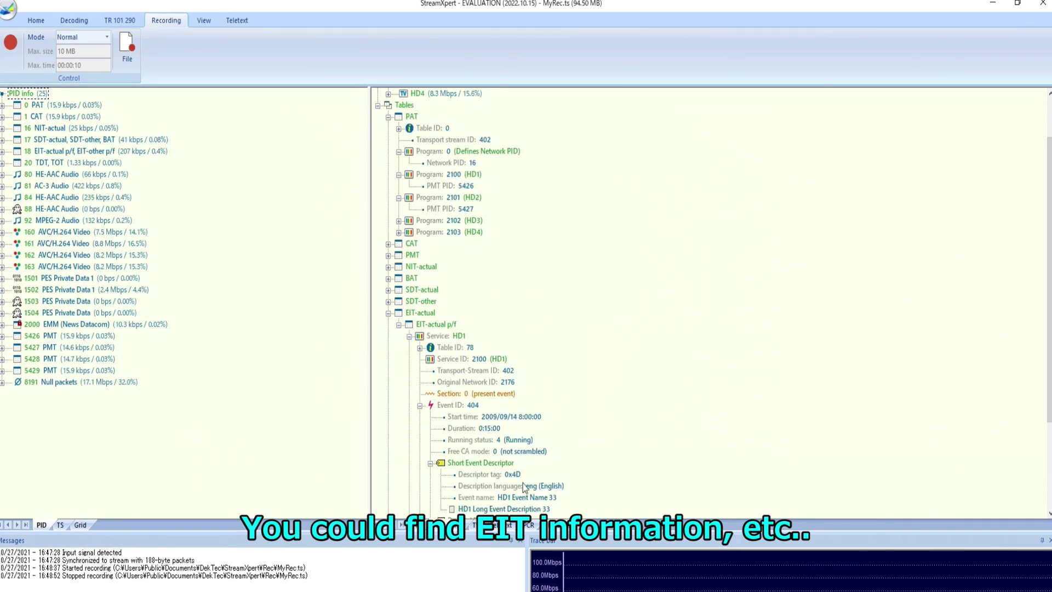
left_click(388, 314)
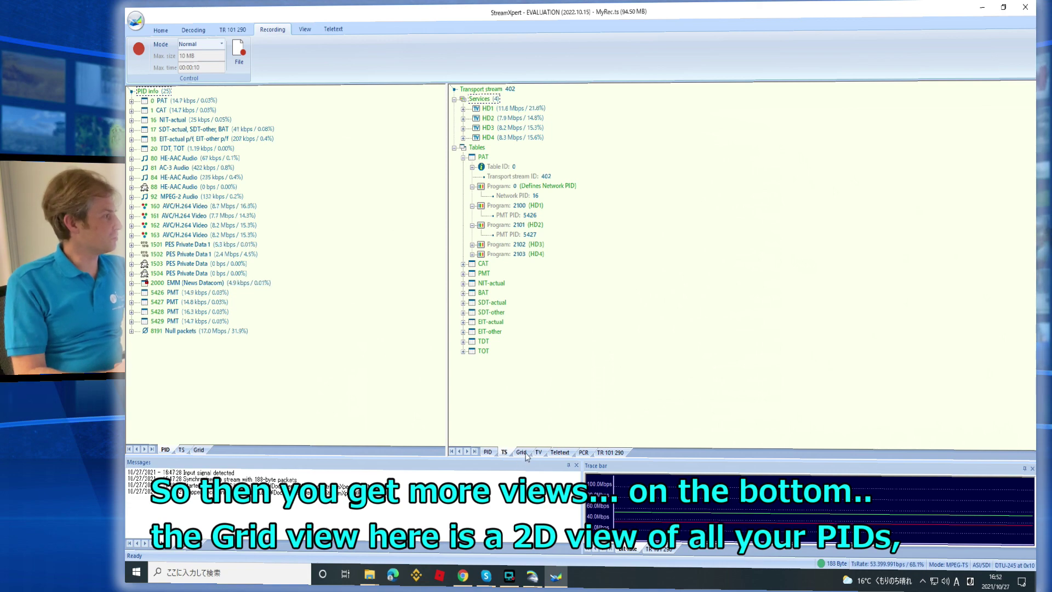
Step: View the 2D grid of all PIDs, and decode service HD2 (ID: 2101) in the TV view
left_click(522, 453)
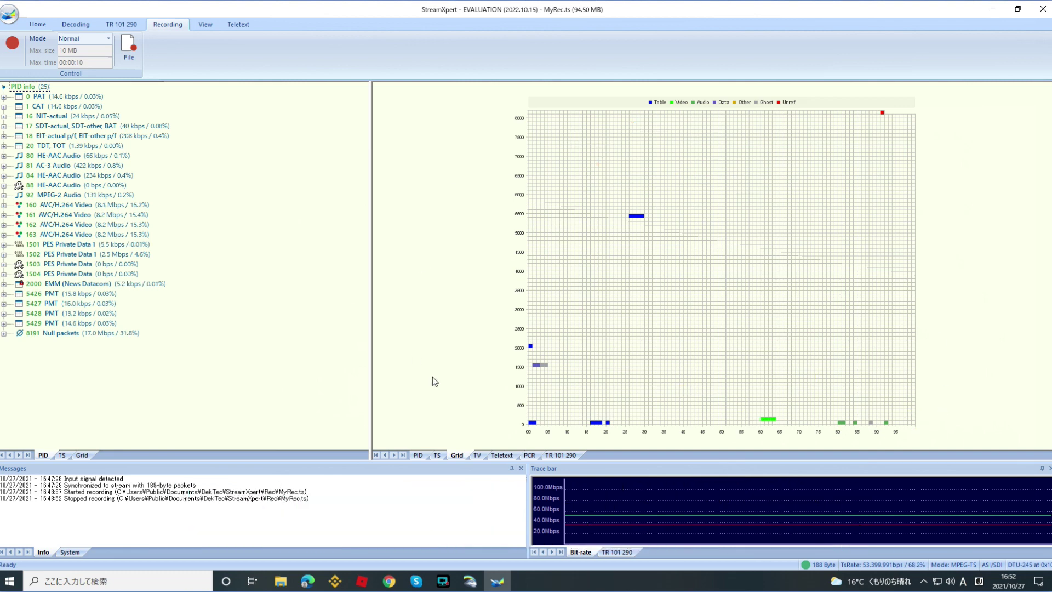
left_click(480, 455)
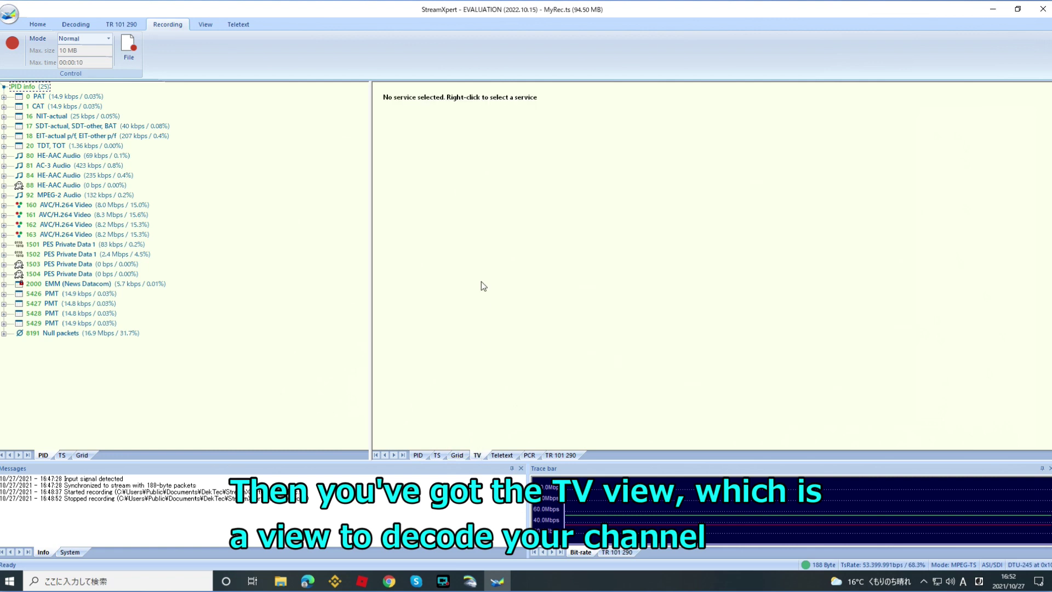
right_click(525, 231)
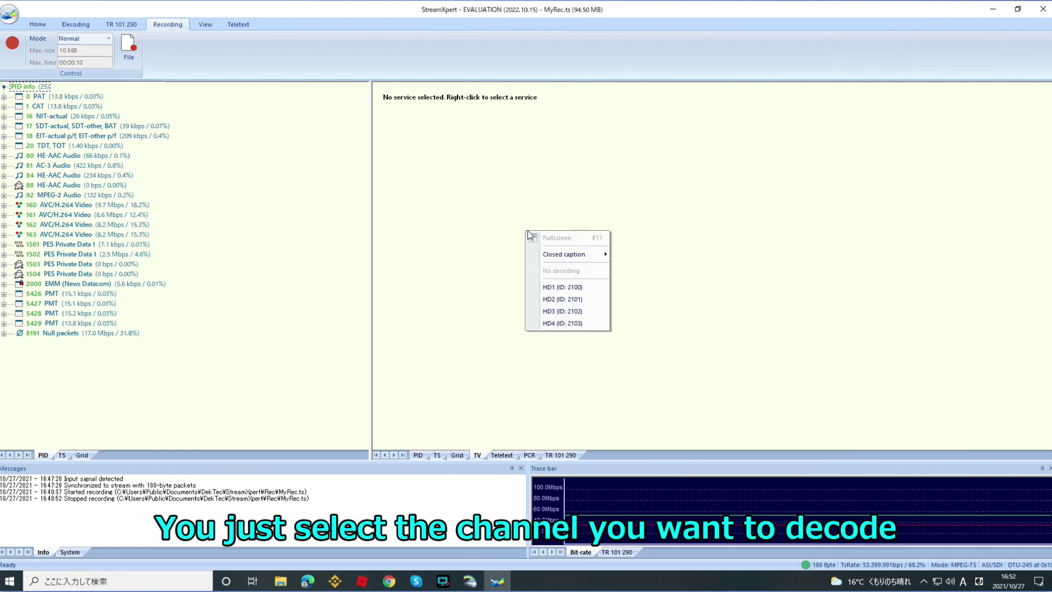
left_click(581, 300)
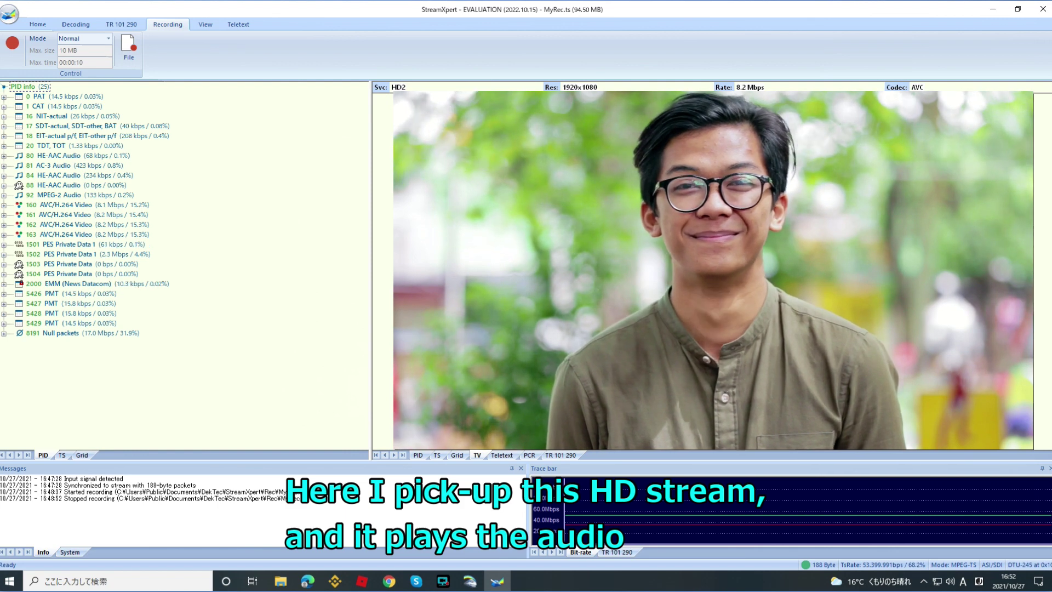
Step: Check the closed-caption decoding options for the HD2 picture without changing the selection
right_click(675, 231)
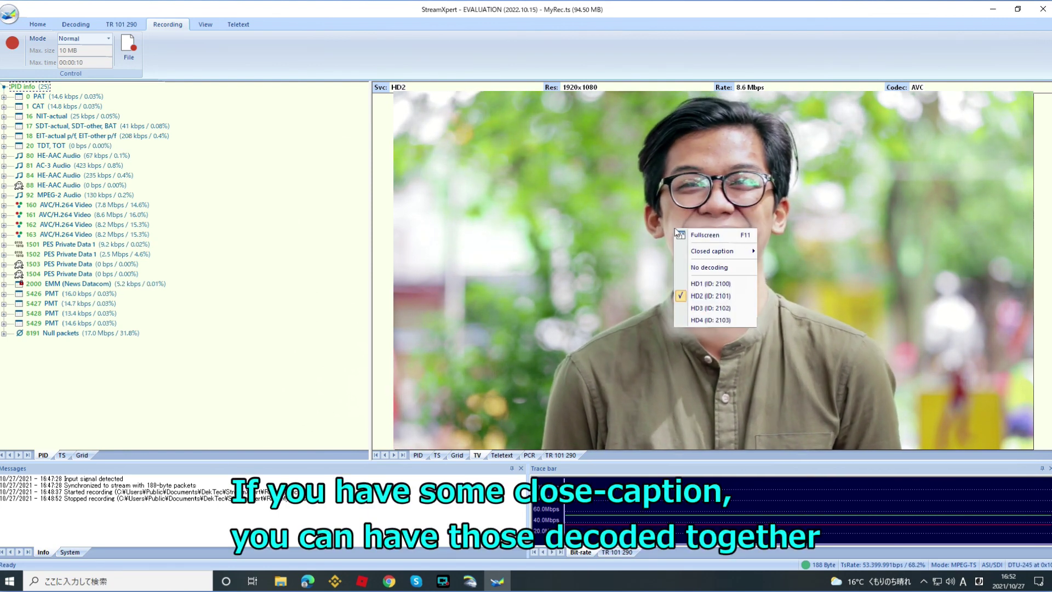
mouse_move(748, 251)
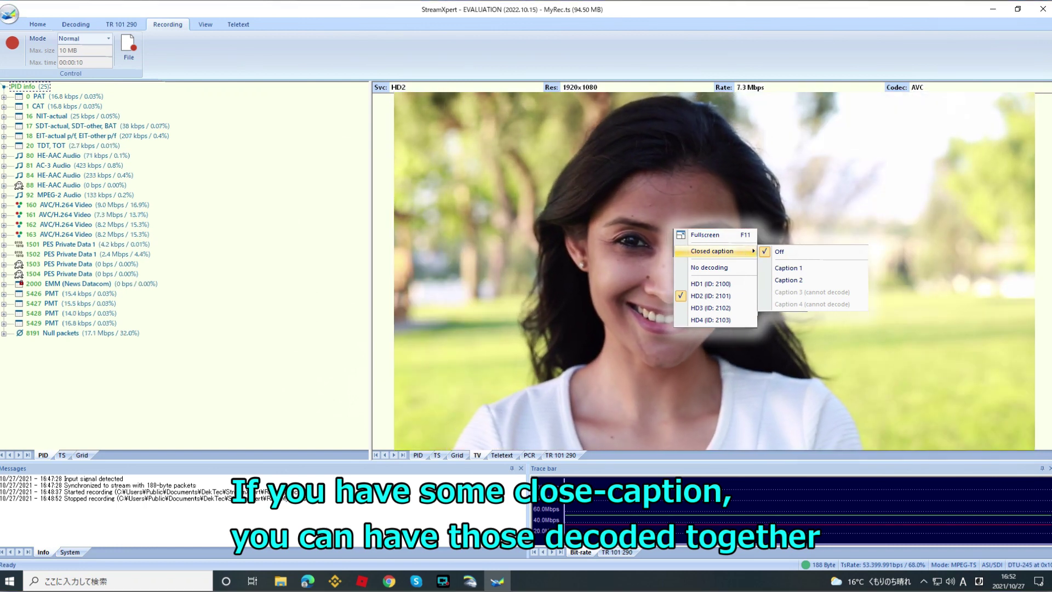
key("Escape")
key("Escape")
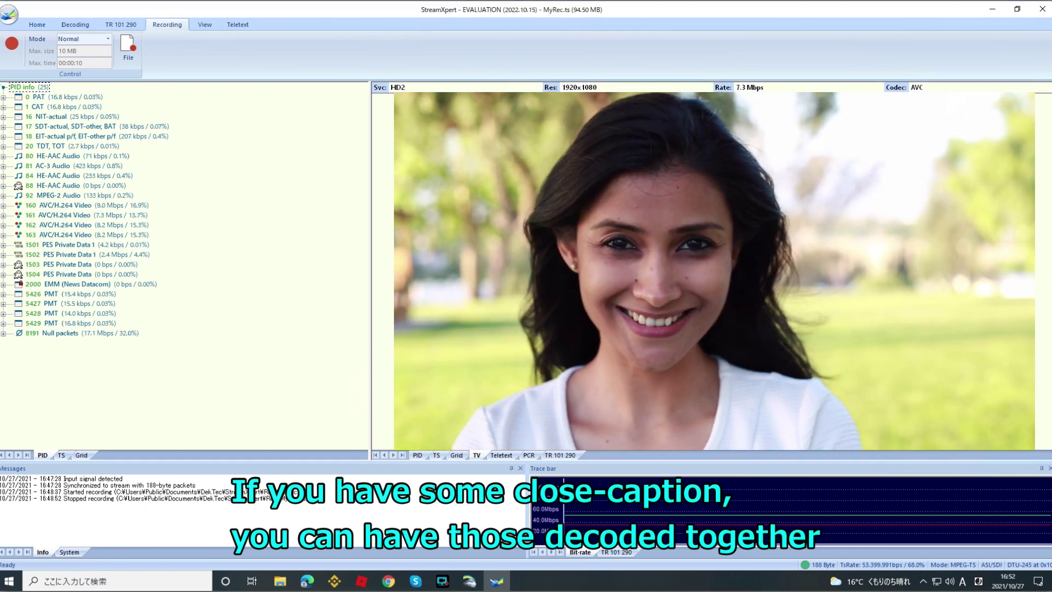
Step: Start PCR analysis of service HD1 with PCR PID 160 to plot its accuracy and intervals
left_click(505, 455)
left_click(535, 455)
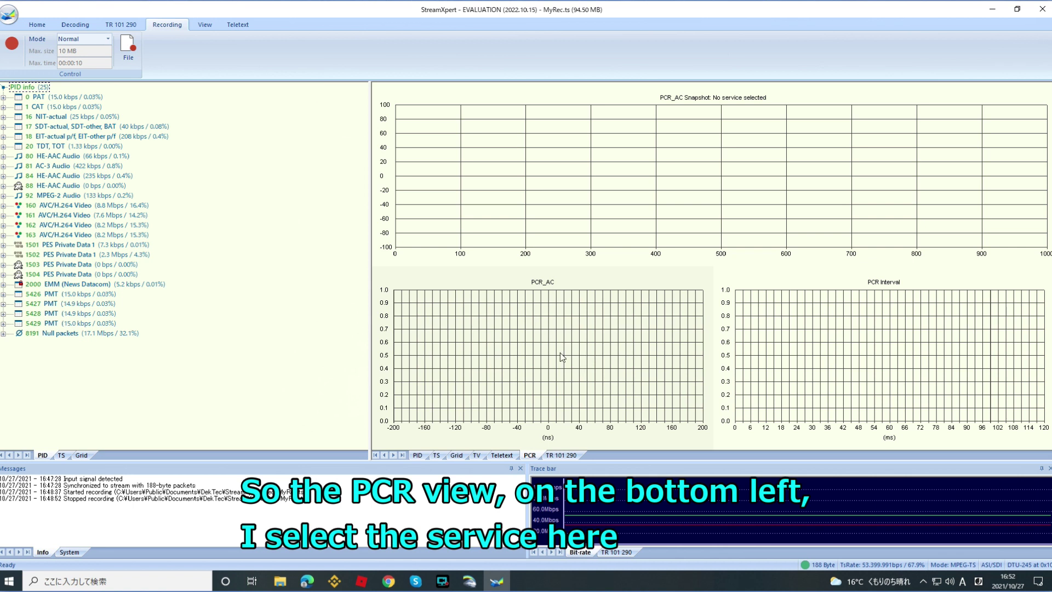
right_click(509, 354)
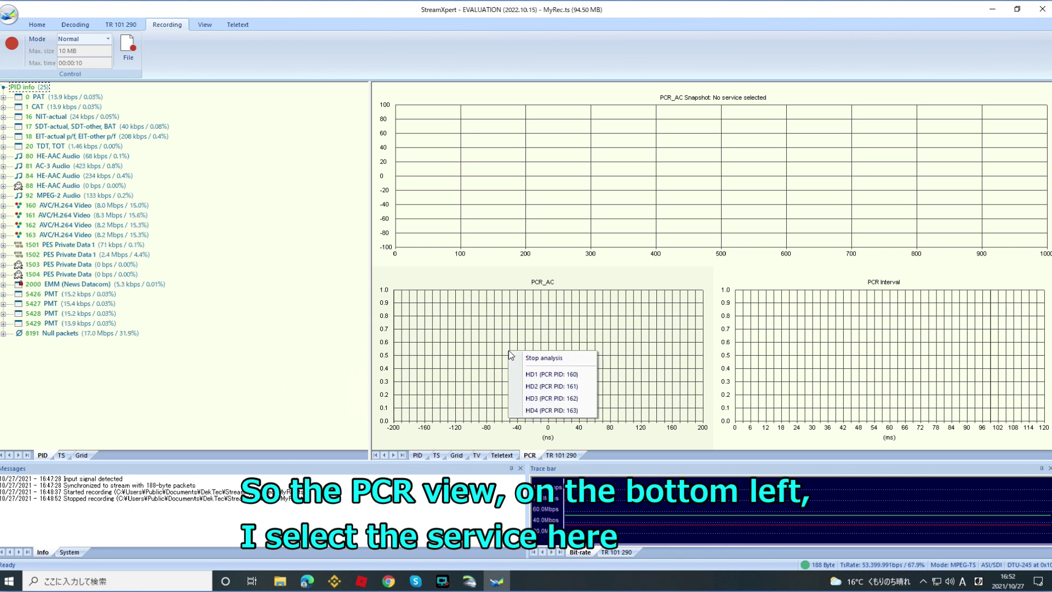
left_click(564, 375)
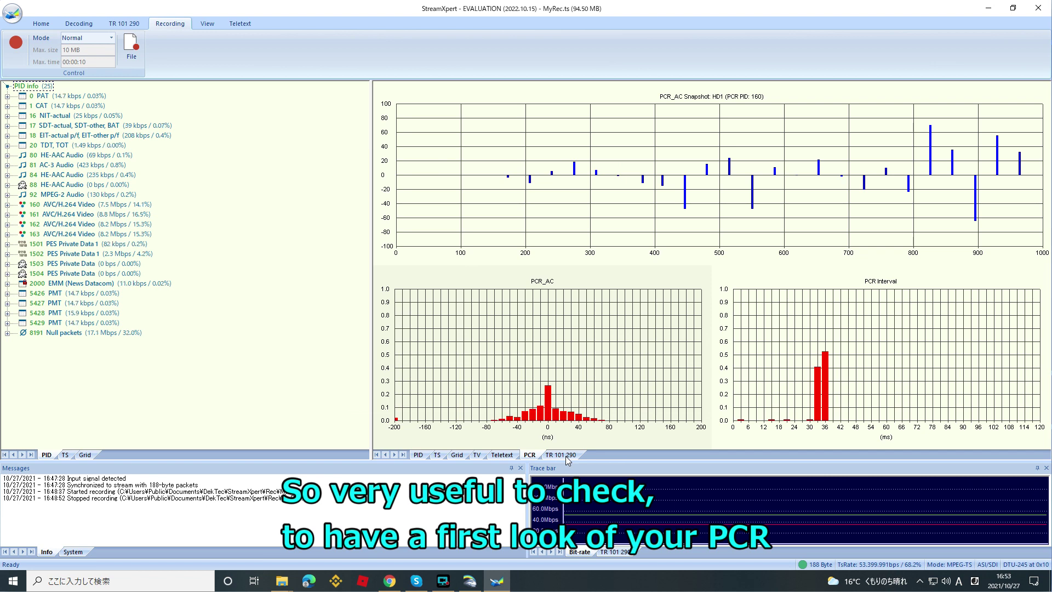
Step: Review the TR 101 290 error indicators of all three priorities and clear all errors
left_click(567, 457)
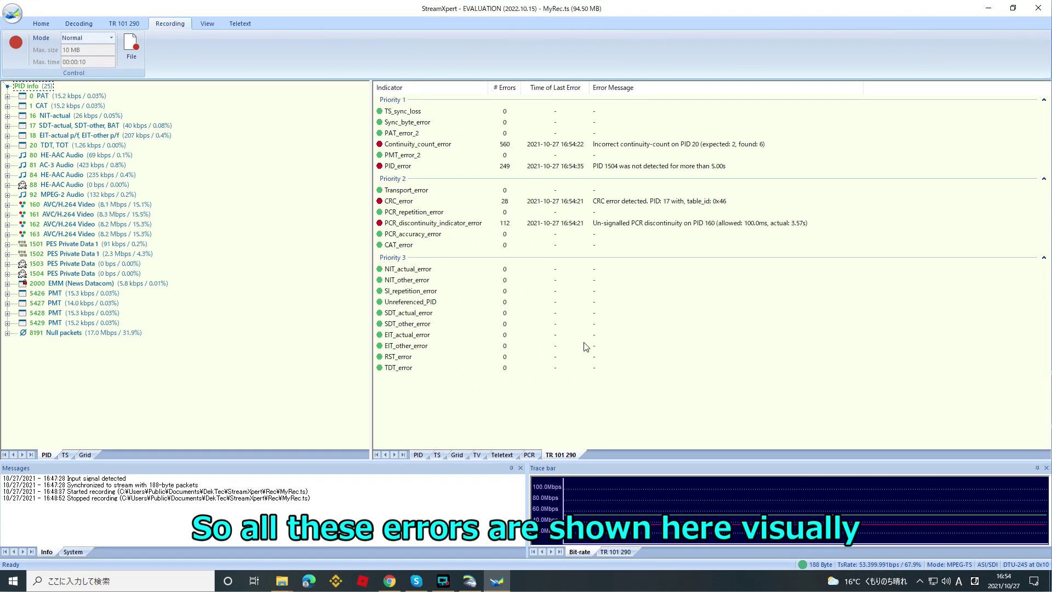
right_click(546, 225)
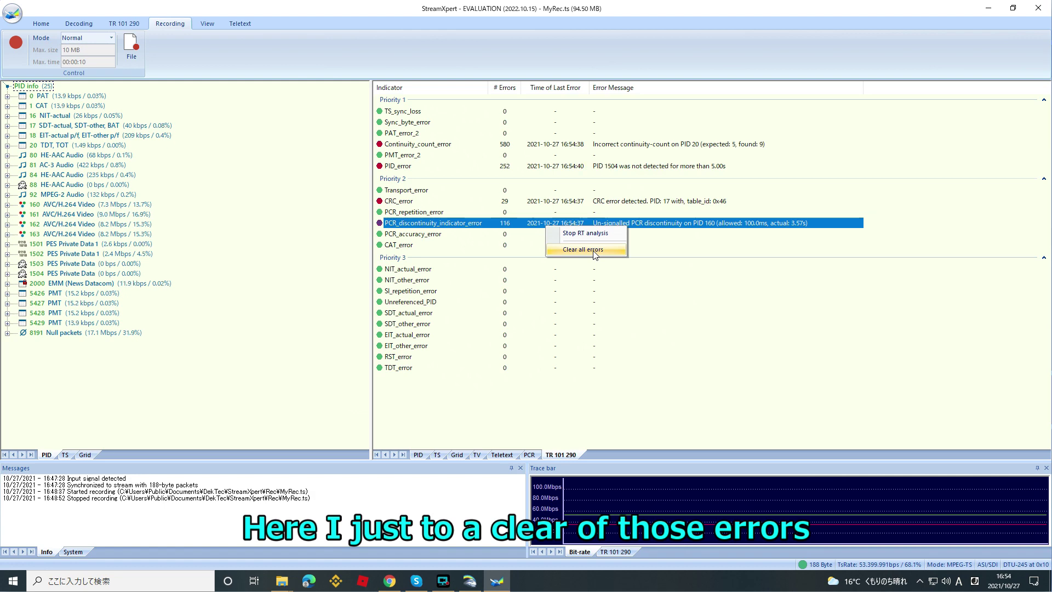
left_click(595, 255)
left_click(470, 581)
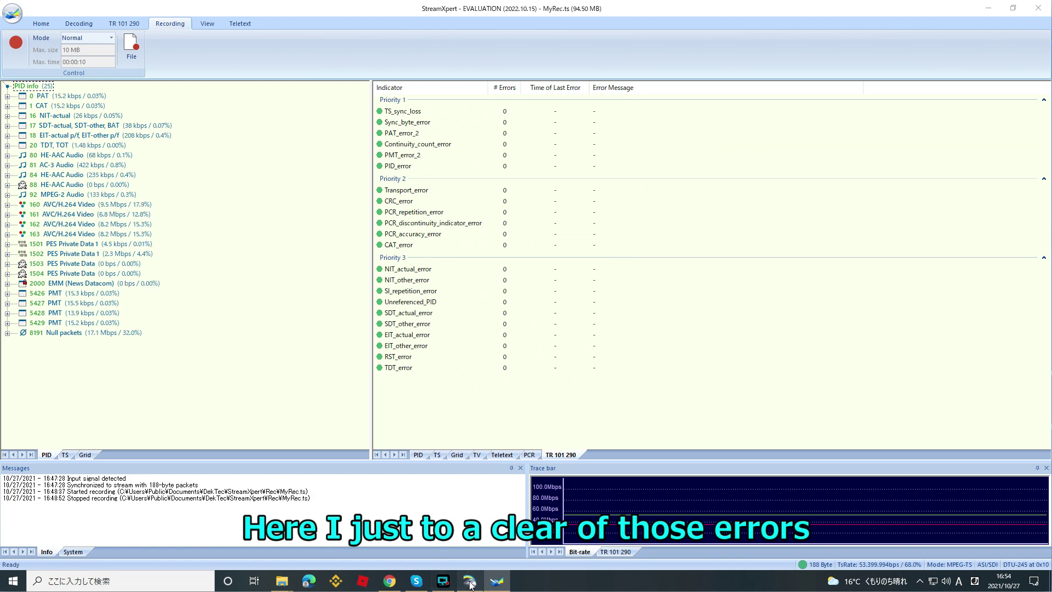
left_click(643, 284)
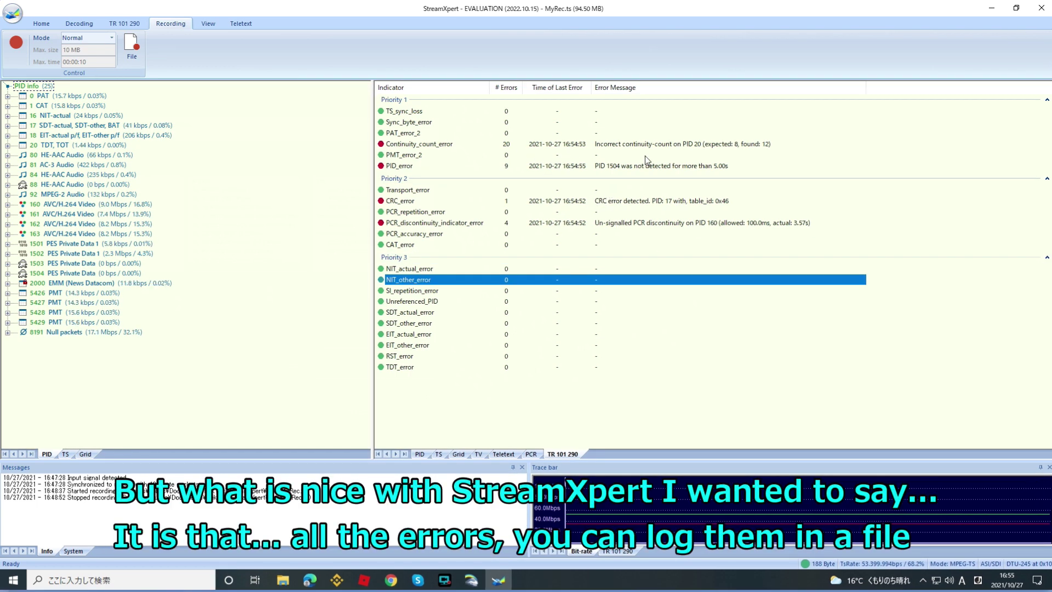
Step: Set the desktop as the TR 101 290 log directory and start logging errors with the Default_DVB_Profile
left_click(133, 25)
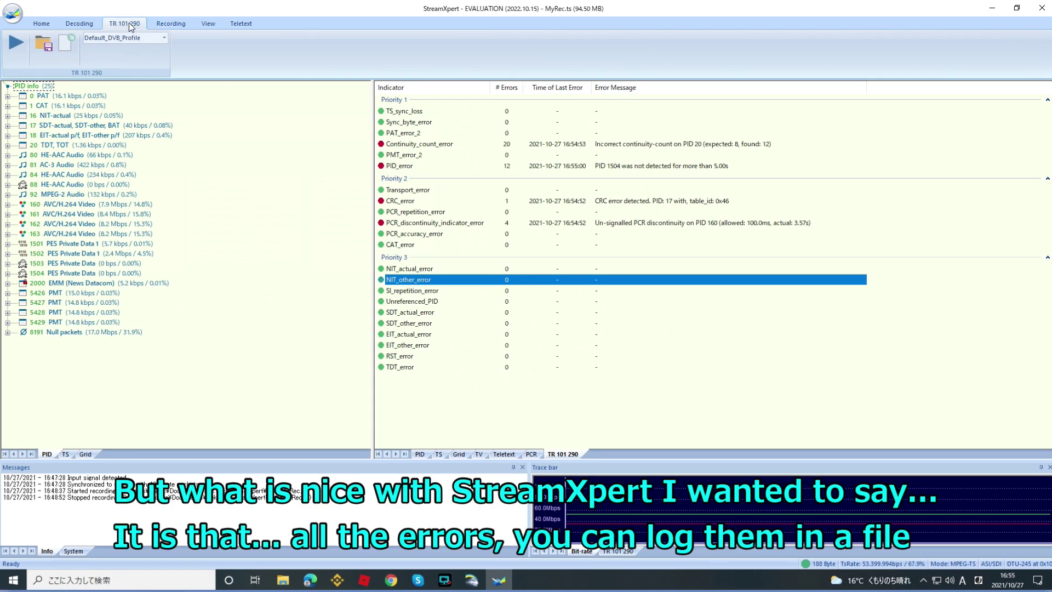
left_click(65, 43)
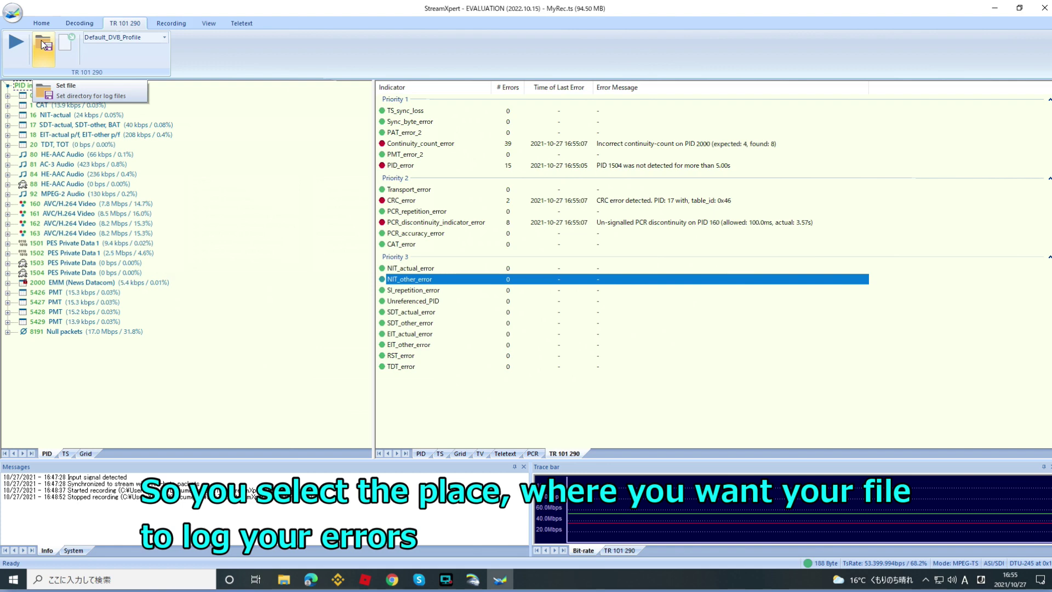
left_click(44, 44)
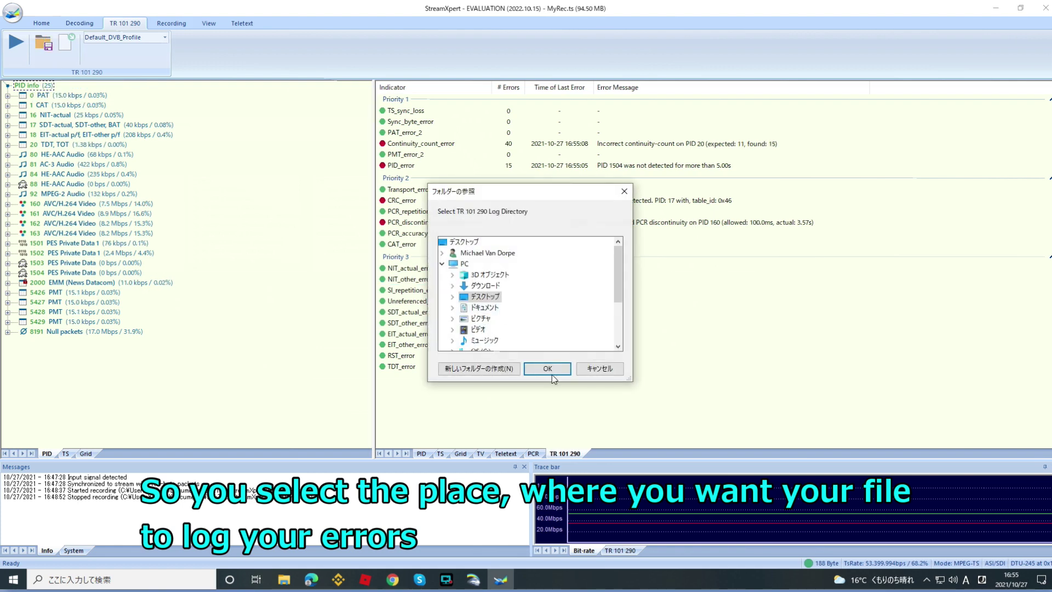
left_click(551, 372)
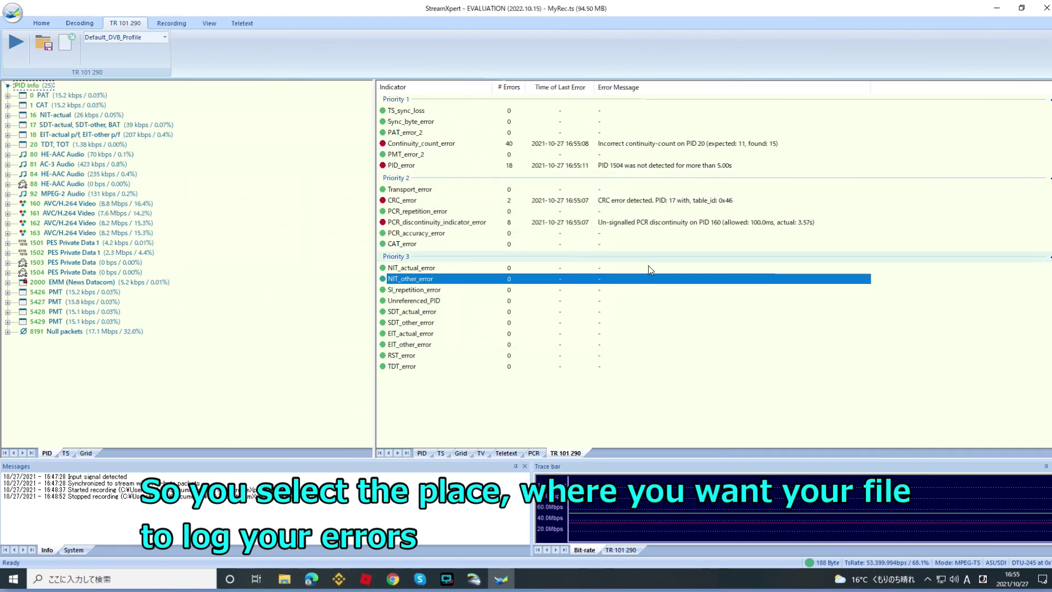
left_click(16, 46)
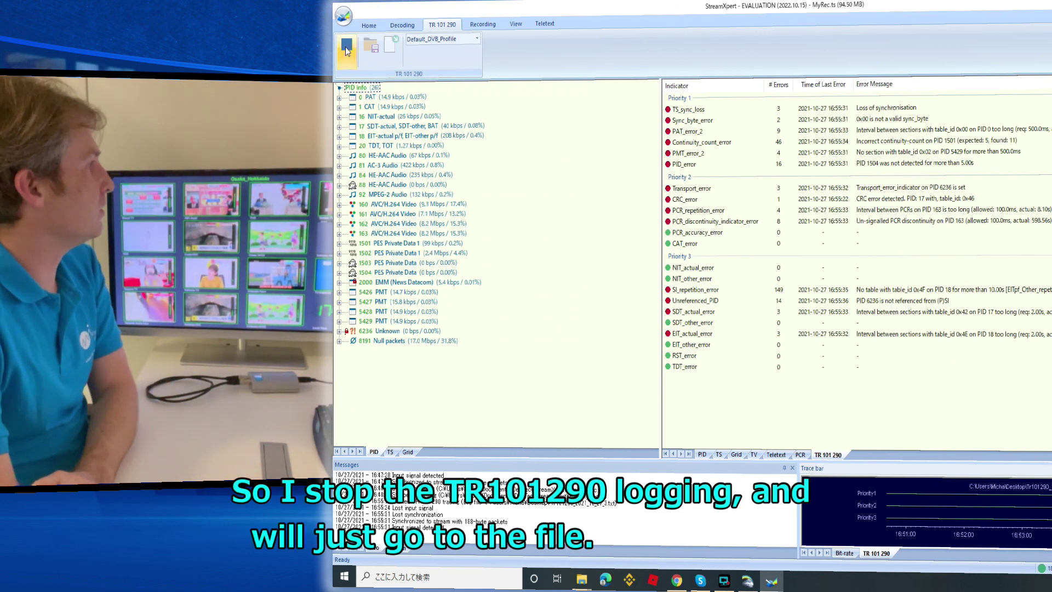
Step: Stop the TR 101 290 error logging
left_click(346, 50)
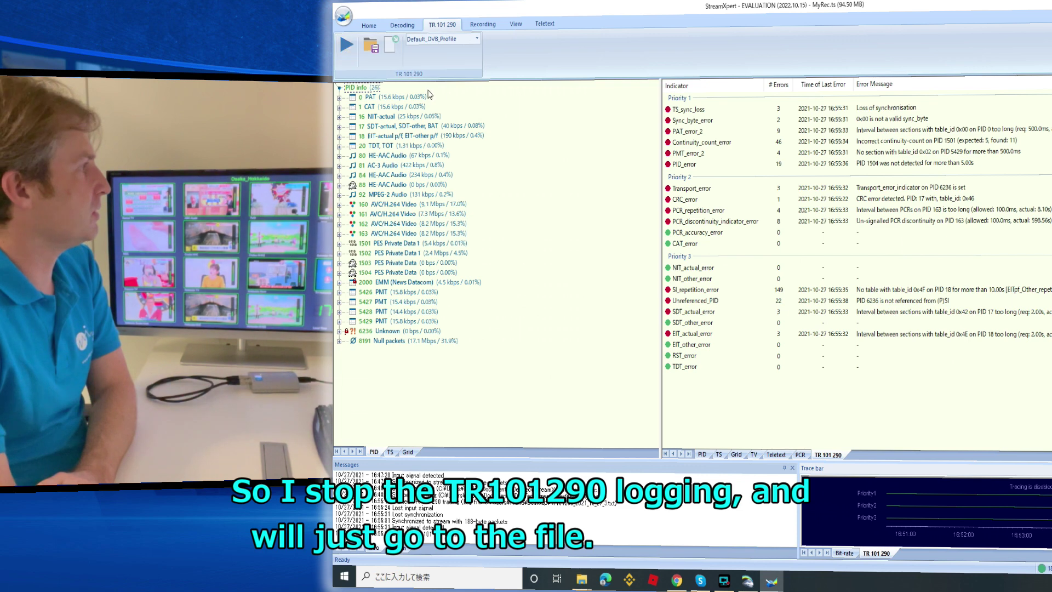
left_click(372, 50)
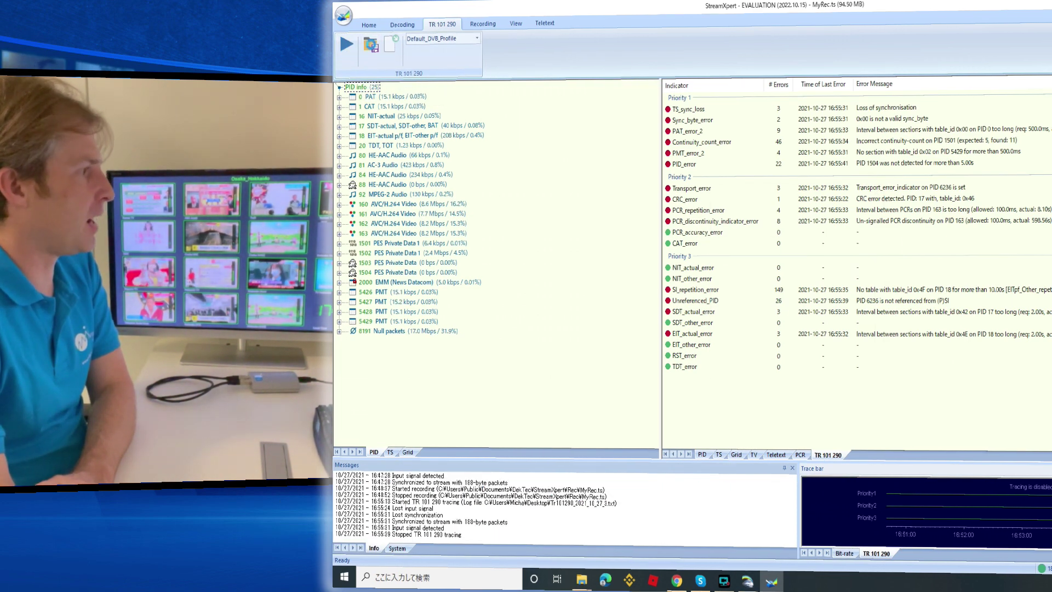
left_click(855, 373)
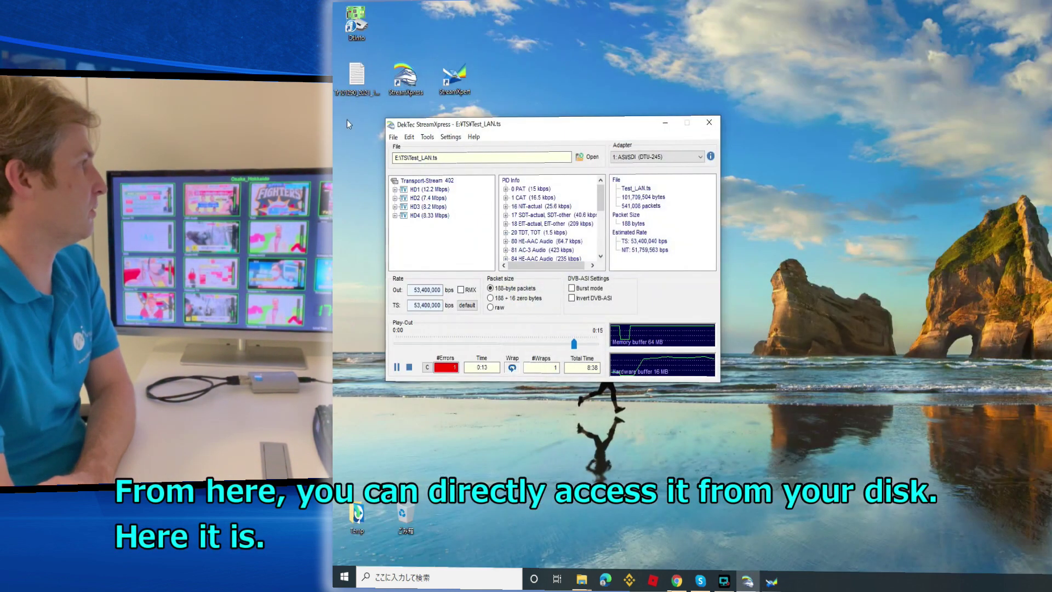
Step: Open the Tr101290_2021_10_27_3 log file from the desktop in Notepad, and read its timestamped errors and end report
double_click(358, 82)
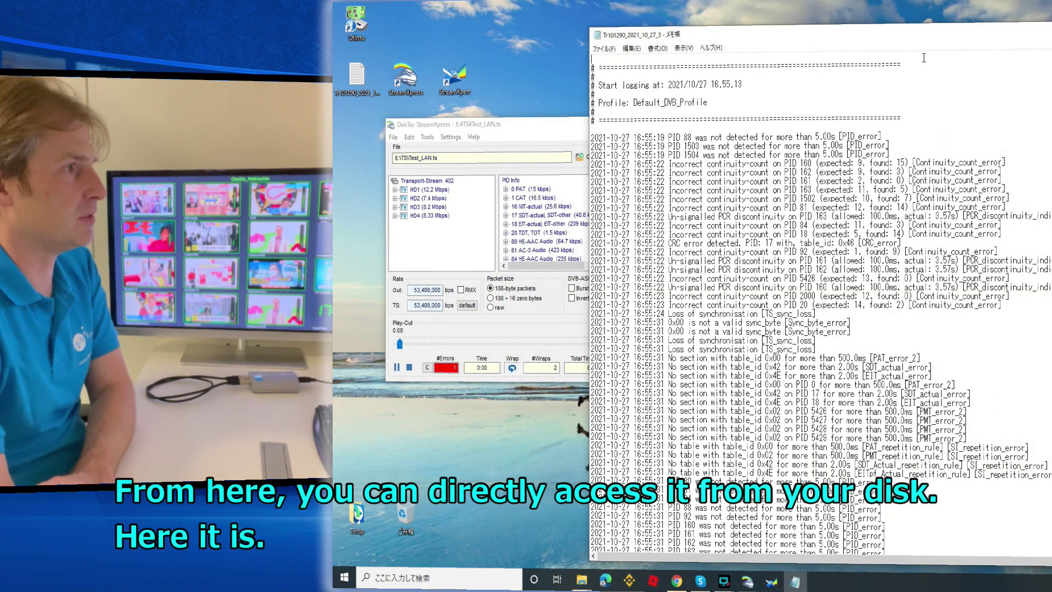
key("super+Up")
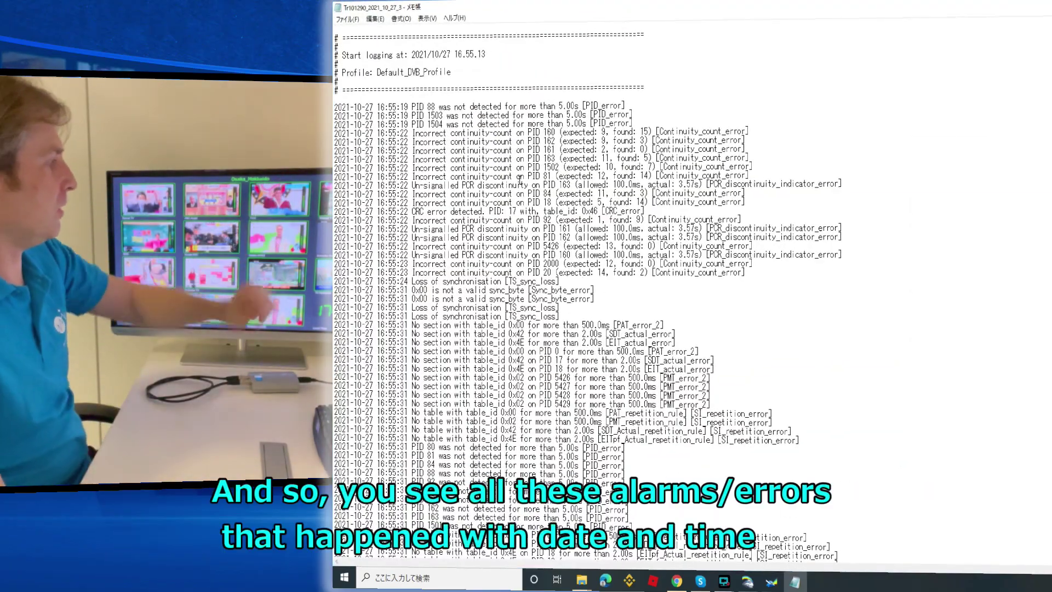
scroll(603, 285, "down", 20)
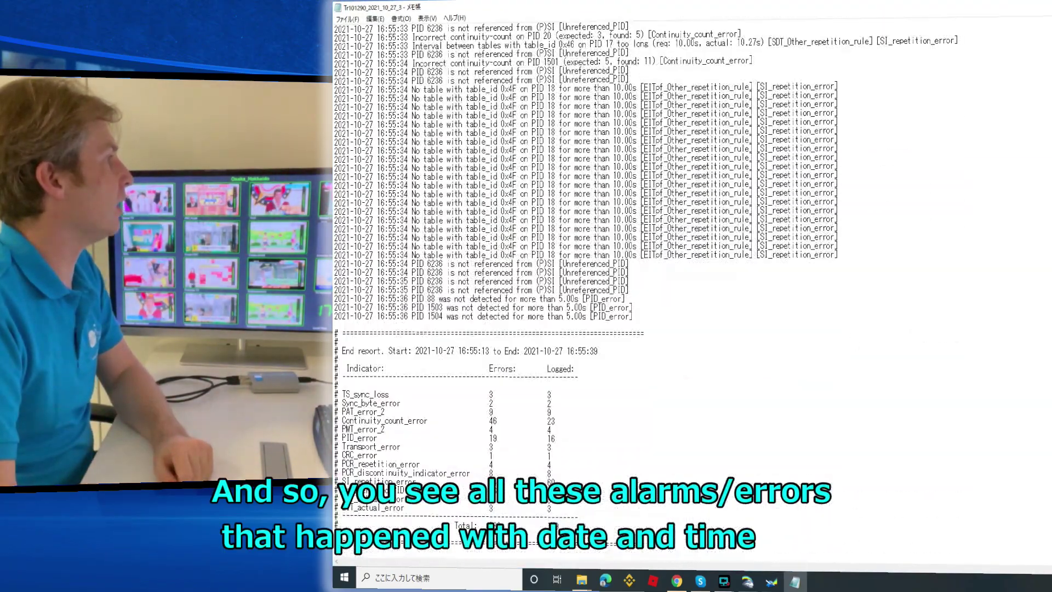
scroll(602, 284, "up", 20)
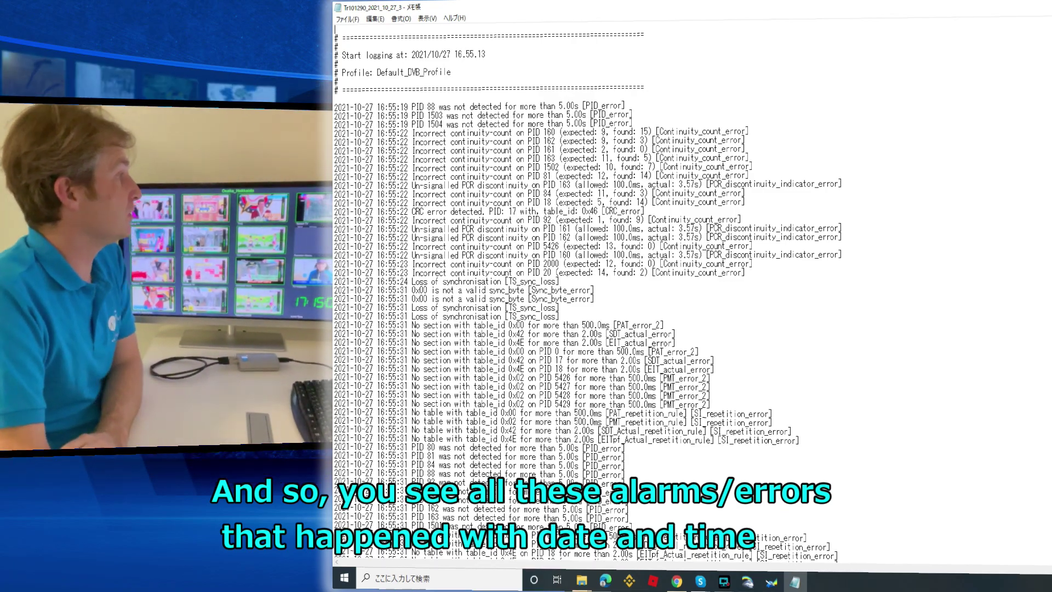
scroll(602, 285, "down", 20)
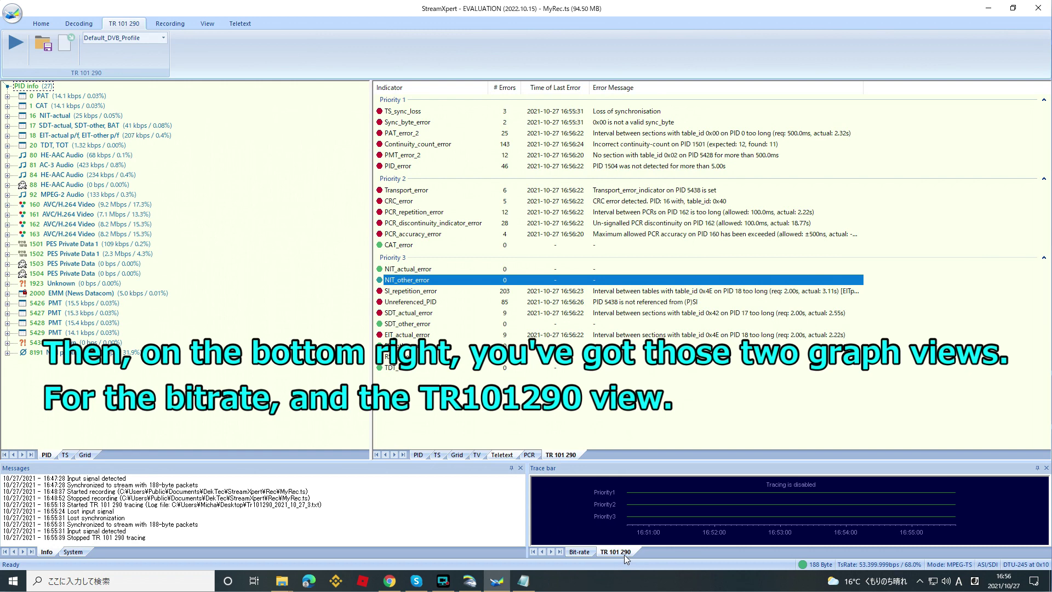
Step: Show the bit-rate trace in StreamXpert, and load the manifest of the MPEG DASH TEST alias in OTT mode
left_click(581, 552)
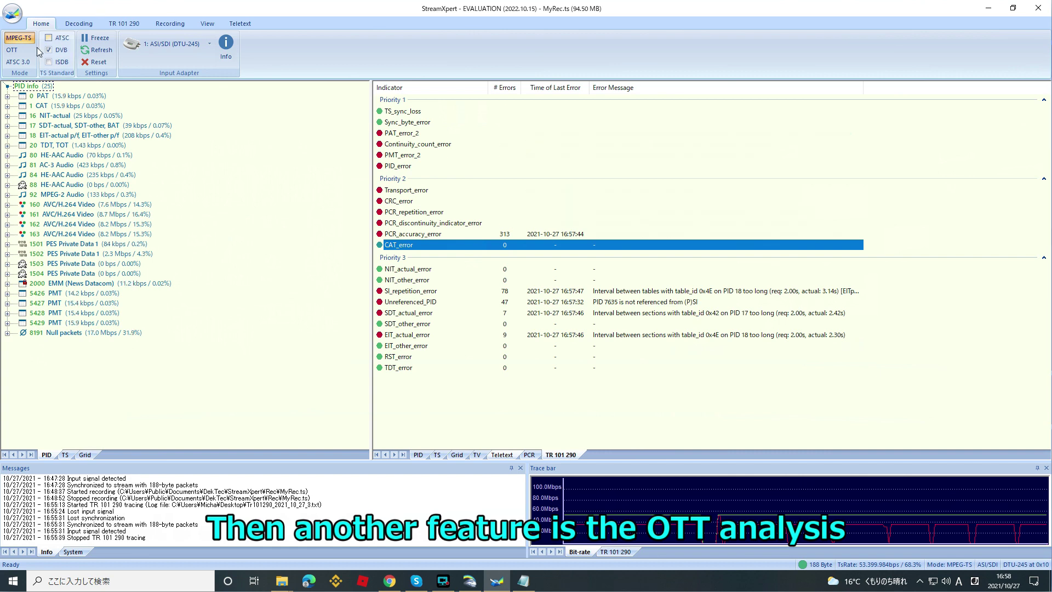
left_click(11, 50)
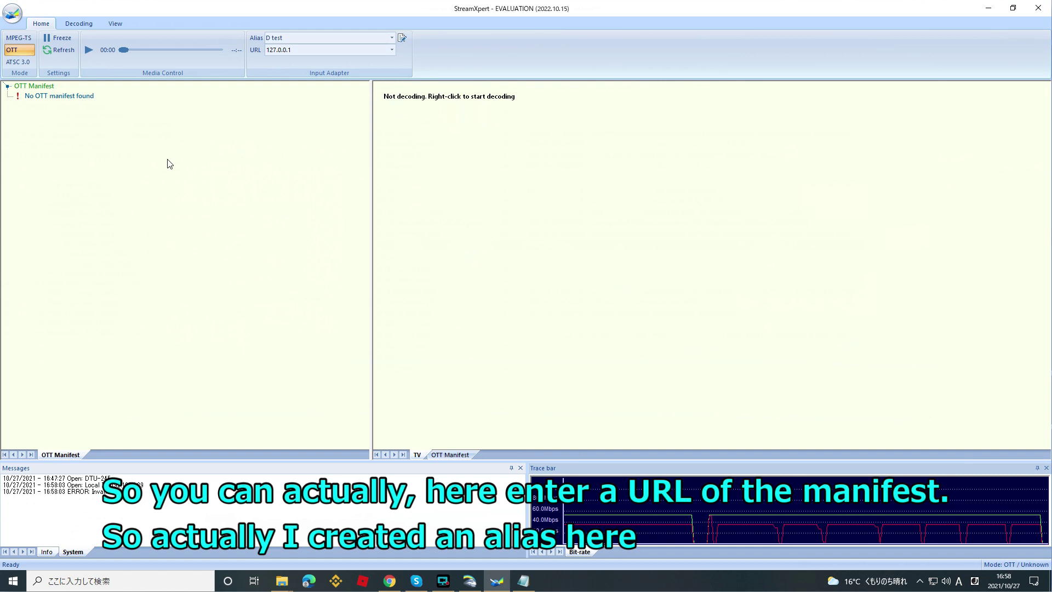
left_click(392, 38)
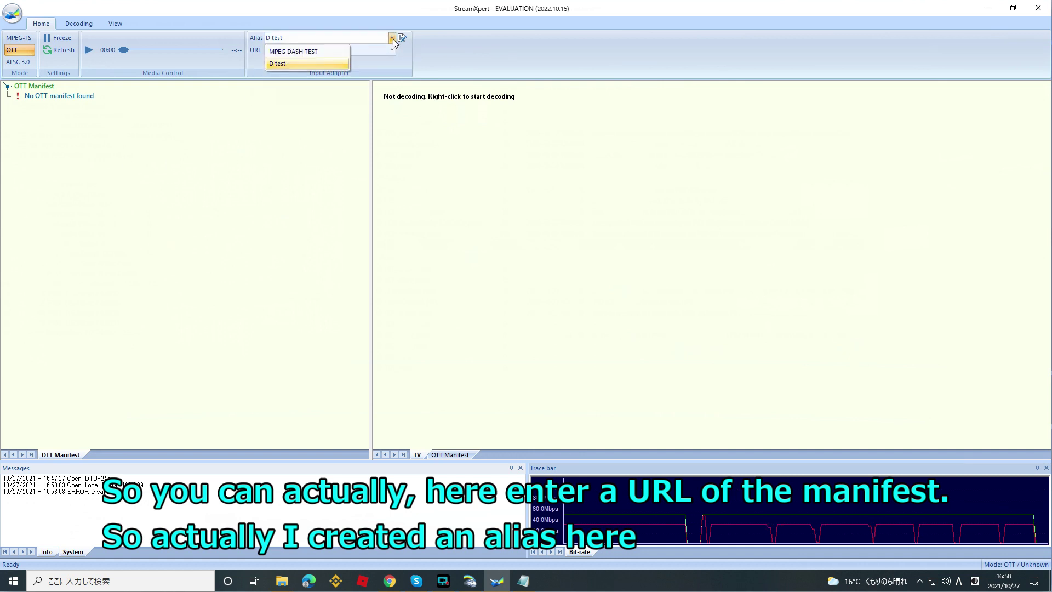
left_click(314, 53)
left_click_drag(347, 51, 392, 52)
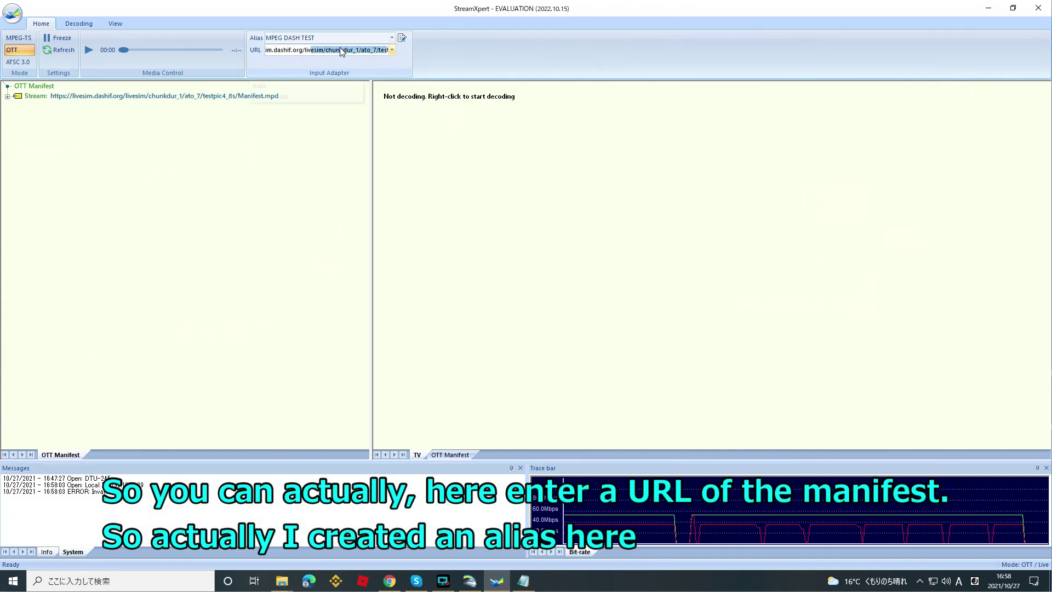
Step: Review the OTT input aliases and their assigned URLs in the Alias Editor, and close it
left_click(403, 37)
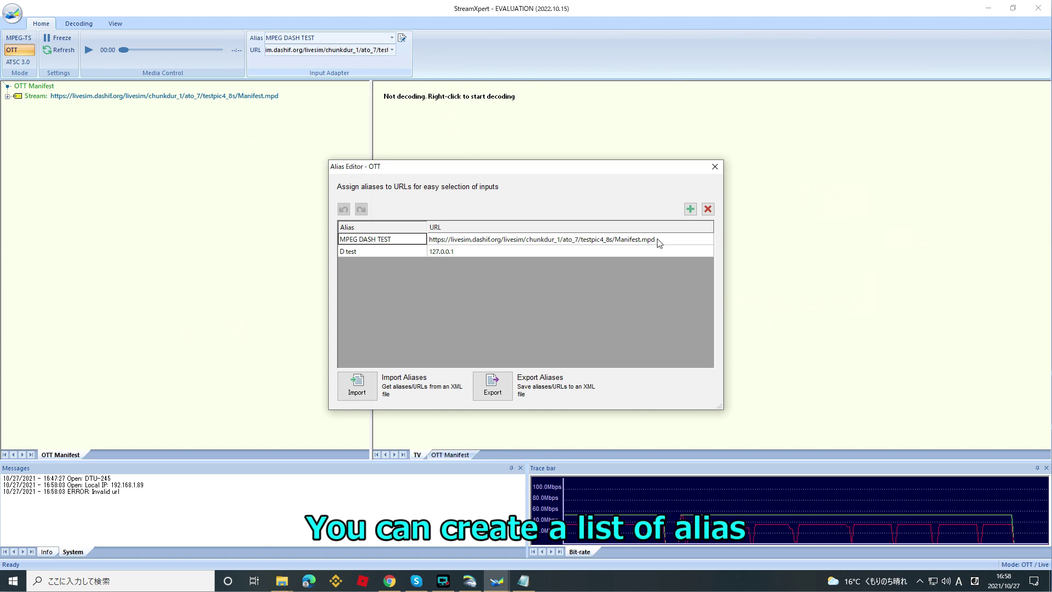
left_click(710, 171)
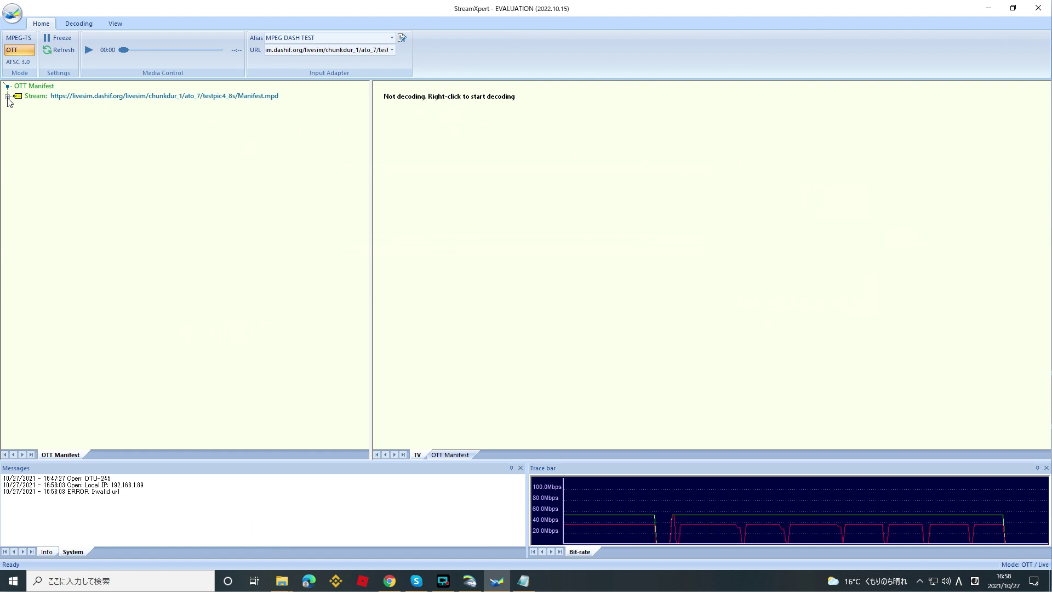
Step: Expand Period p0 of the OTT manifest down to both adaptation sets, and examine the details of the V300 and V600 video streams
left_click(18, 205)
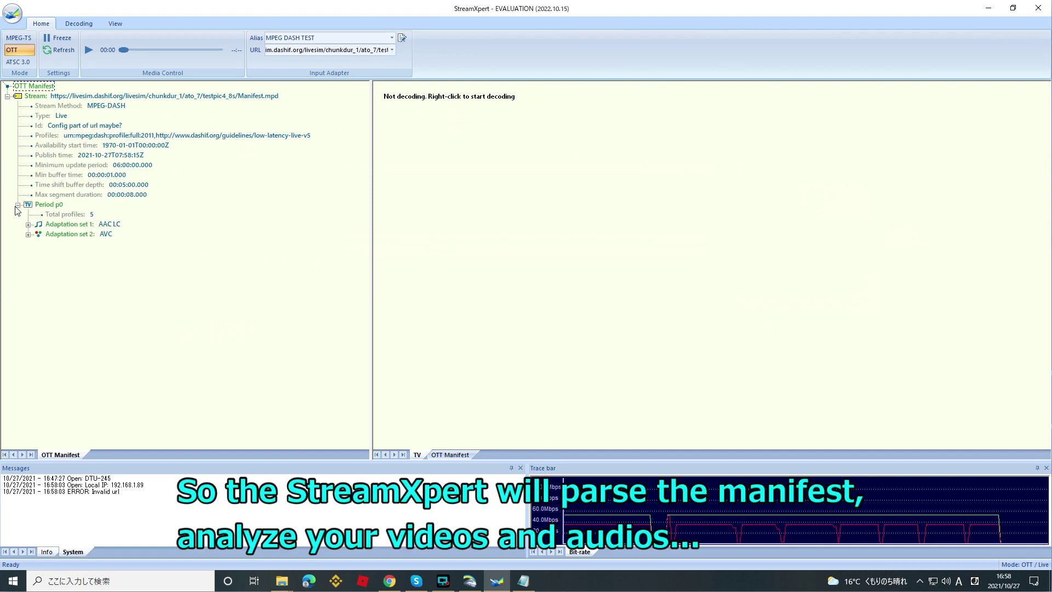
left_click(27, 234)
left_click(27, 224)
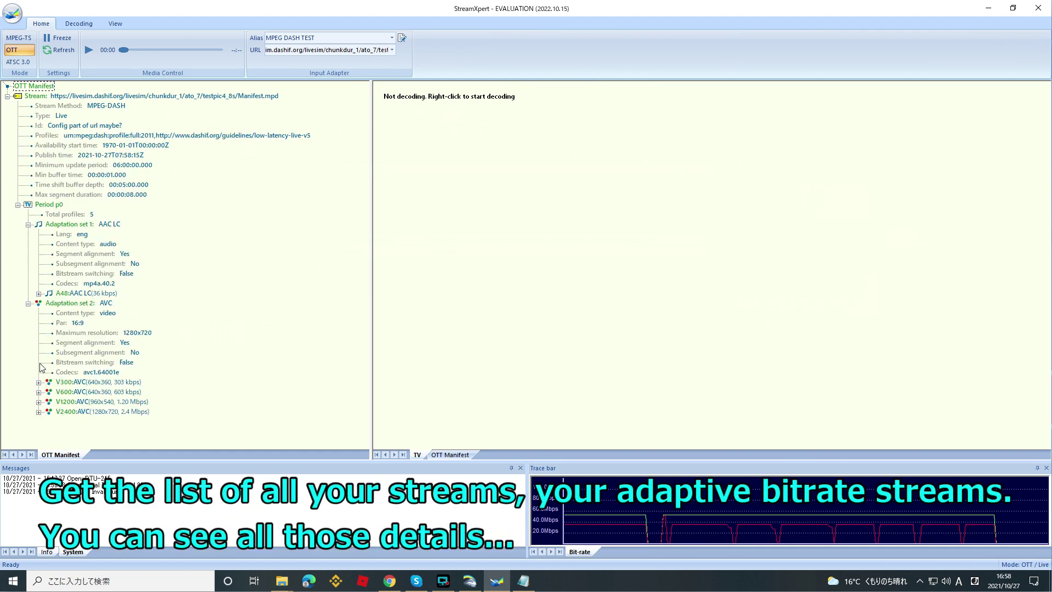
left_click(38, 381)
scroll(116, 370, "down", 1)
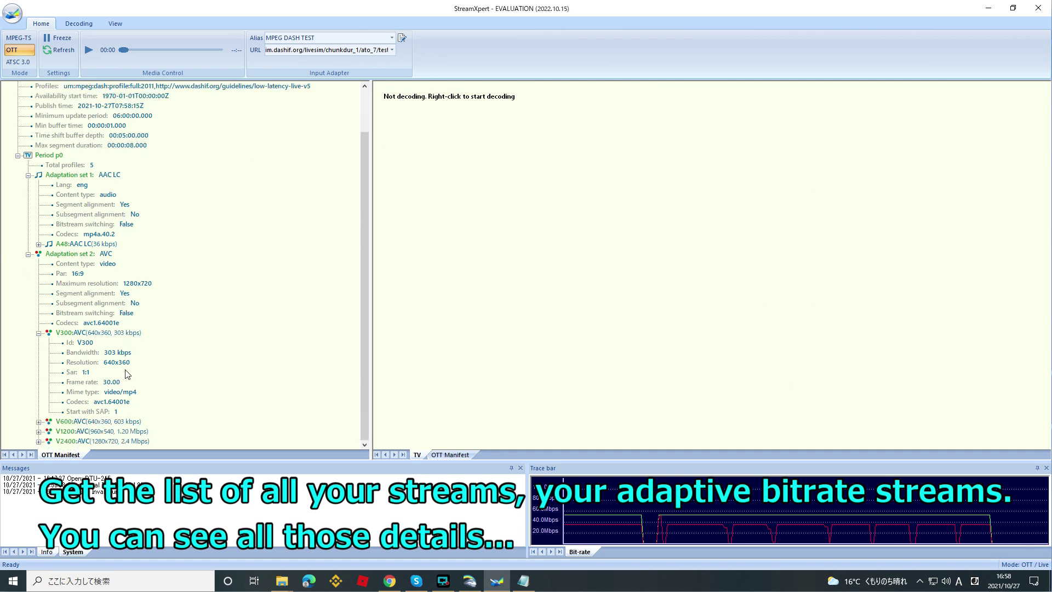
left_click(39, 421)
scroll(111, 419, "down", 1)
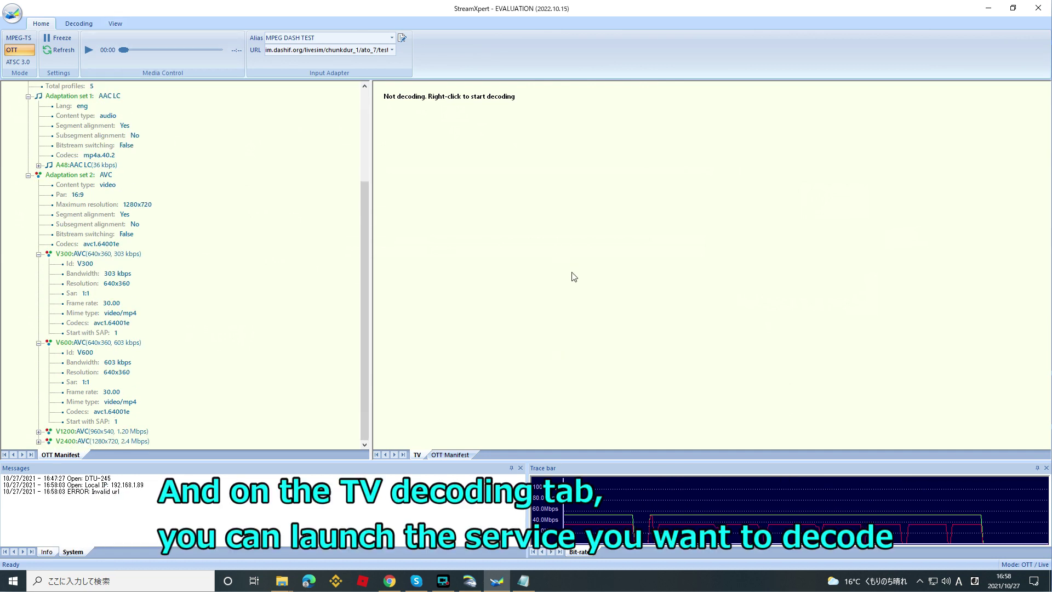
Step: Start decoding the V600 (640x360) video stream in the TV view
right_click(550, 279)
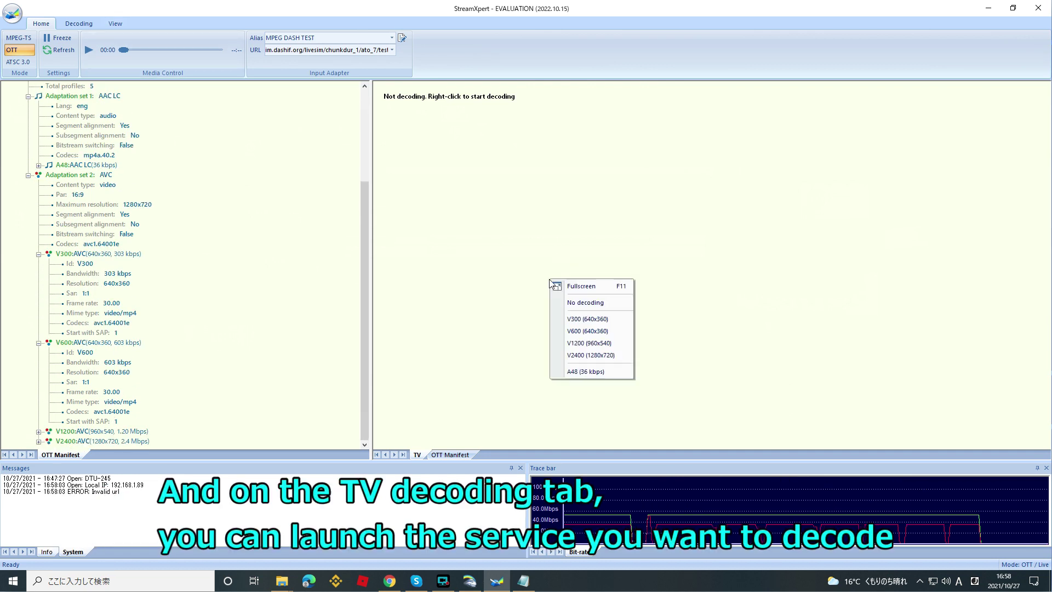
left_click(614, 331)
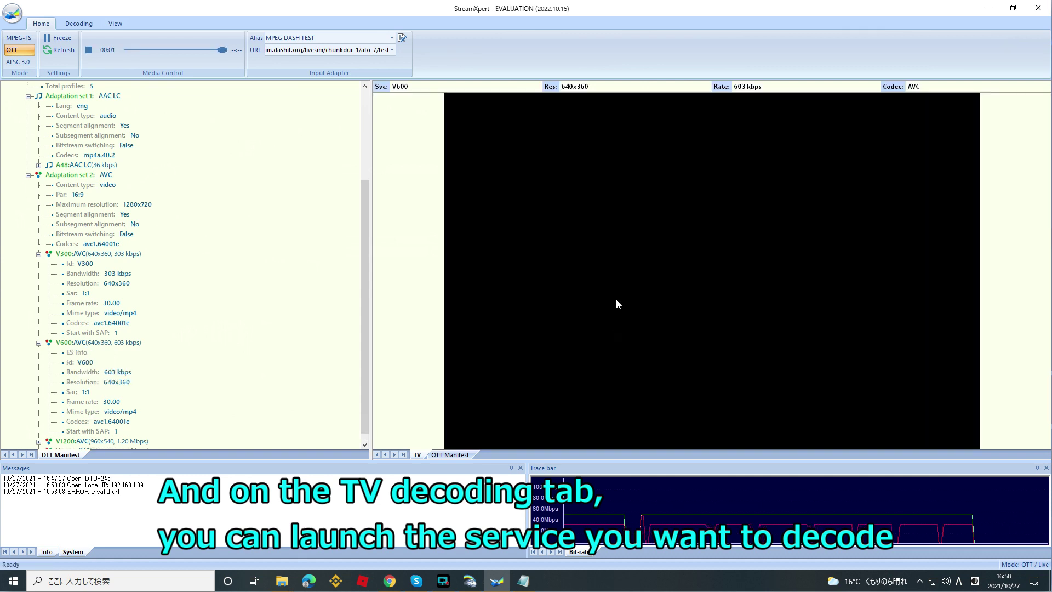